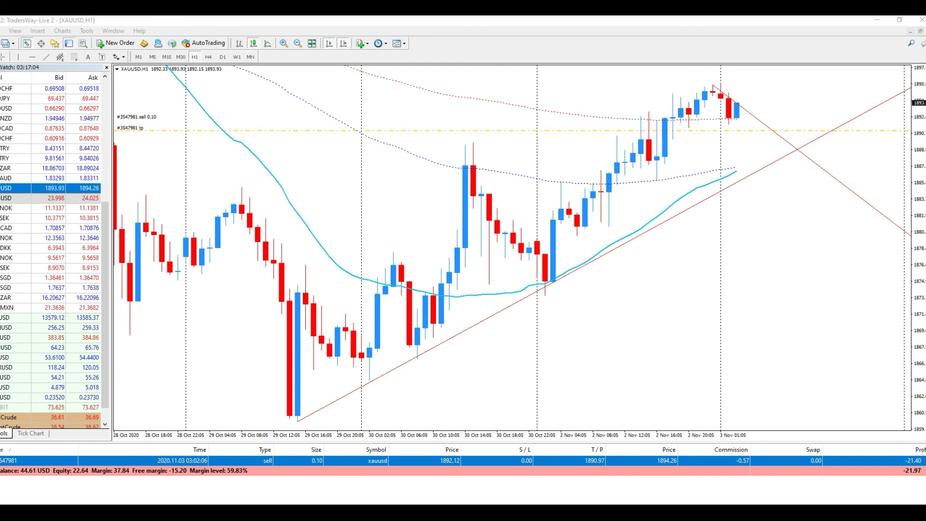
pyautogui.press('F9')
pyautogui.moveTo(301, 40); pyautogui.dragTo(370, 98)
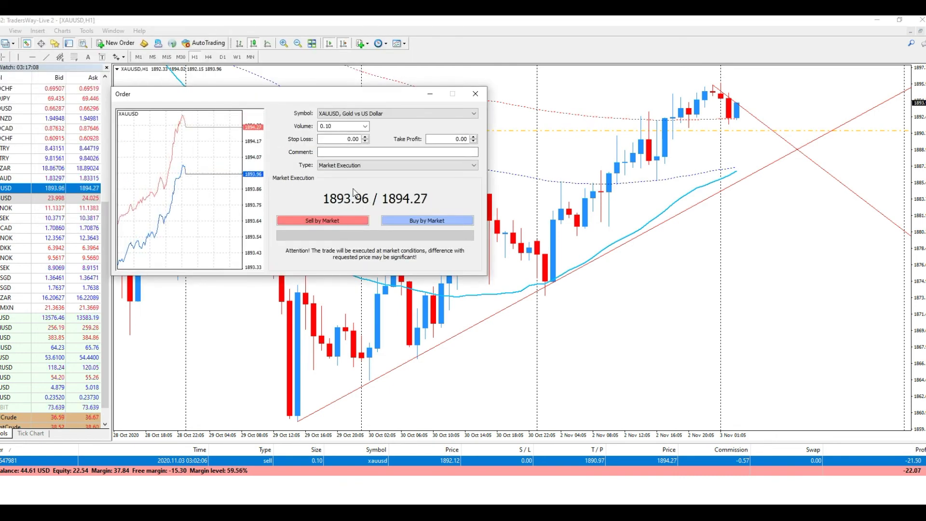
pyautogui.click(332, 127)
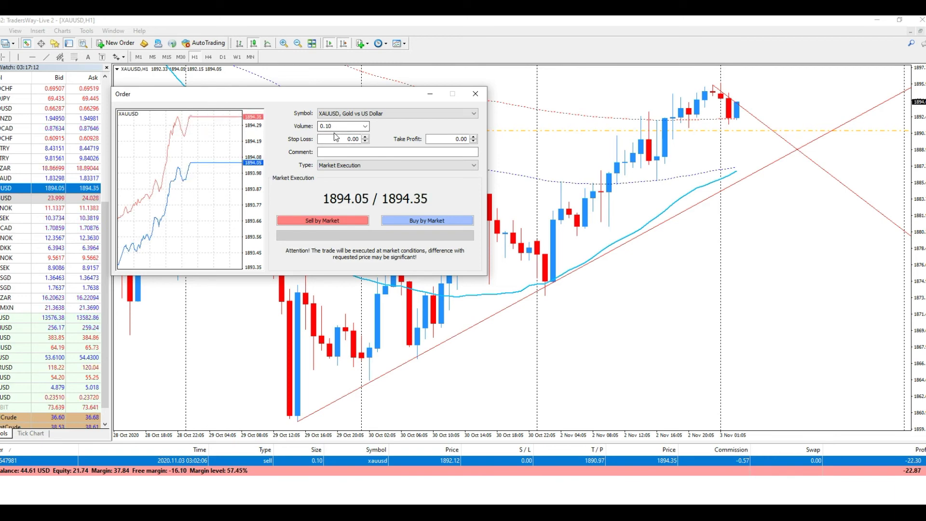
pyautogui.click(477, 94)
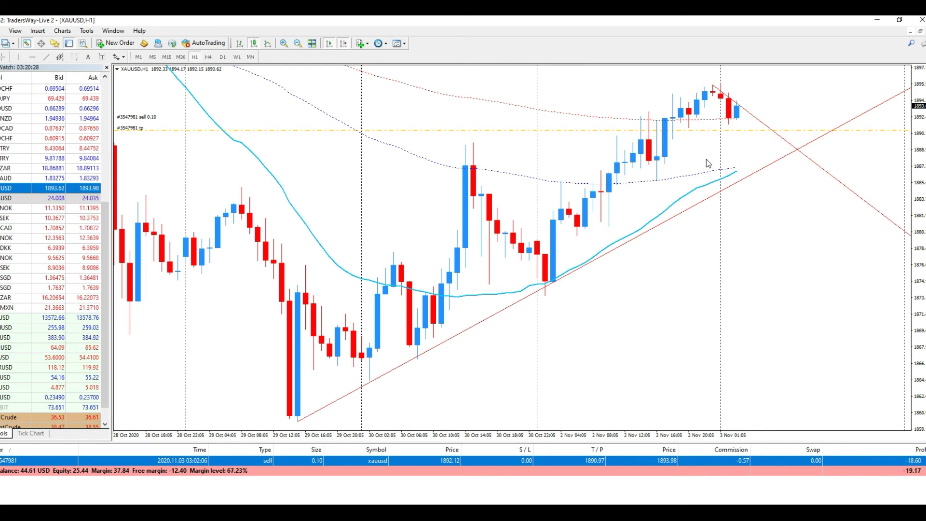
# Show XAUUSD on H4 and measure a price level's distance to the last candle with the crosshair
pyautogui.click(208, 56)
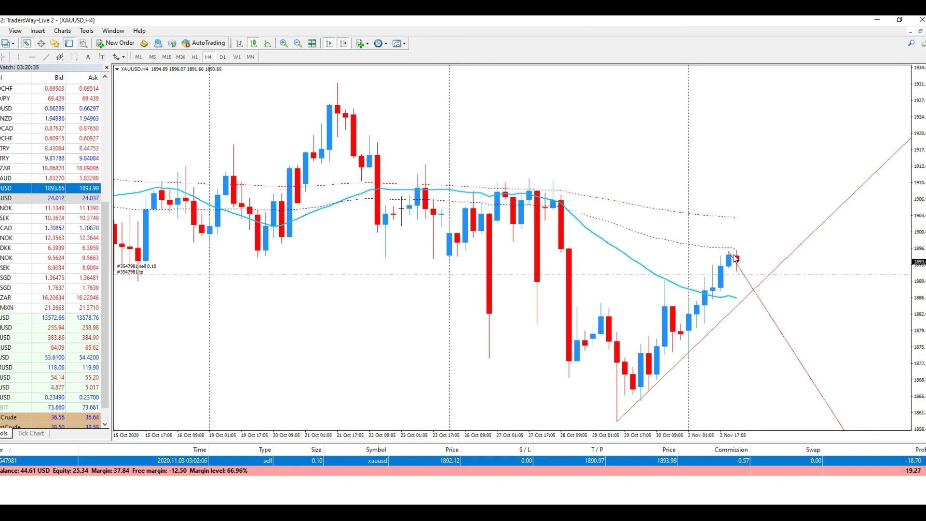
pyautogui.click(3, 57)
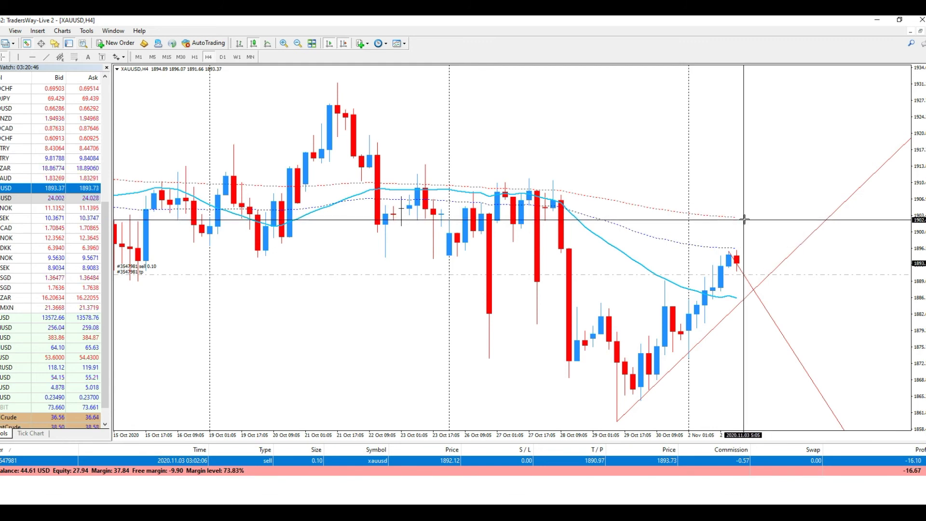
pyautogui.moveTo(734, 217)
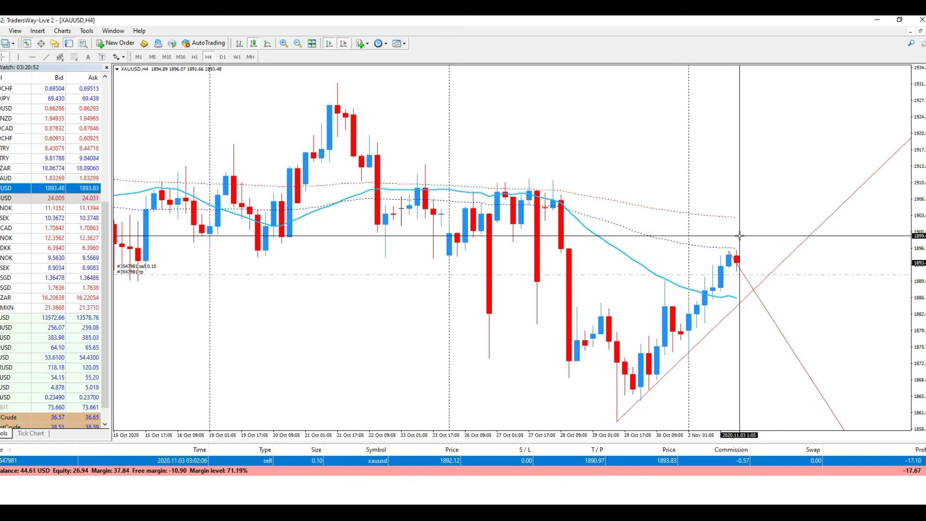
pyautogui.moveTo(739, 235); pyautogui.dragTo(741, 284)
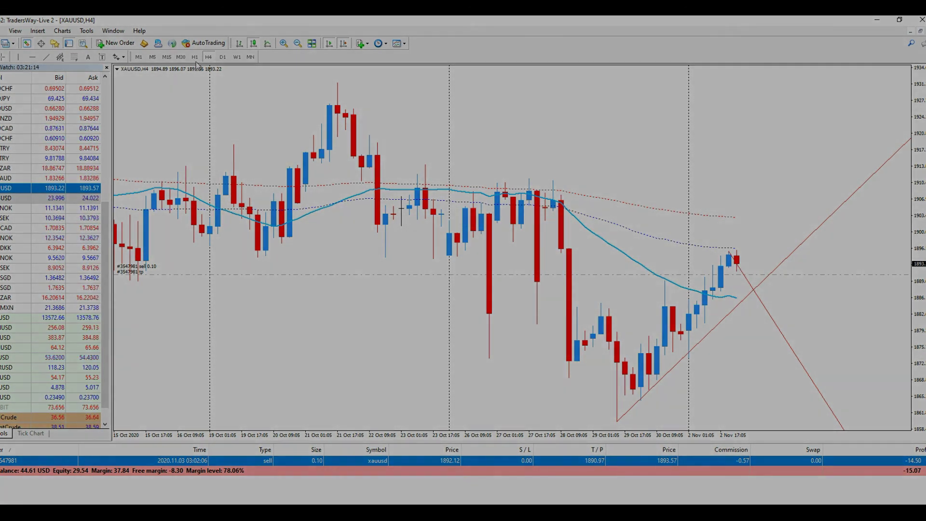
# Return the chart to H1, review closed trades in Account History, then go back to open trades
pyautogui.click(195, 57)
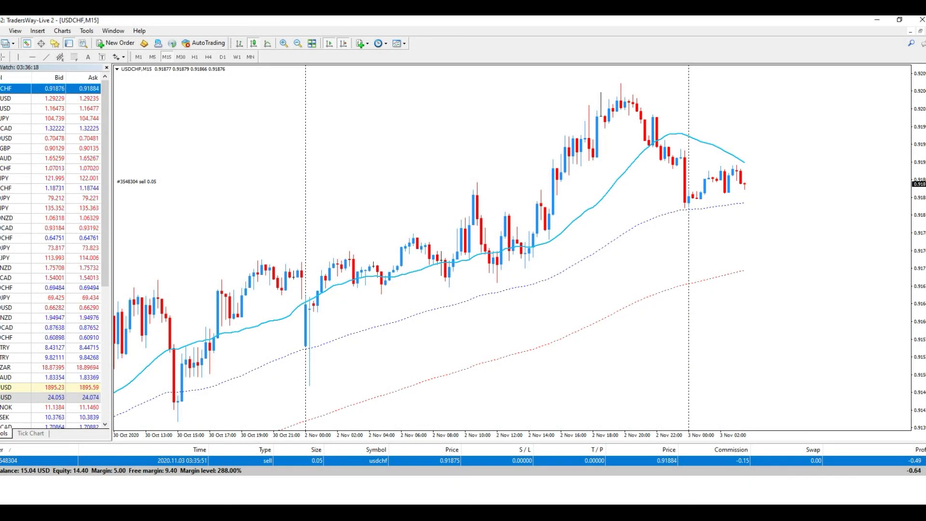
pyautogui.click(77, 501)
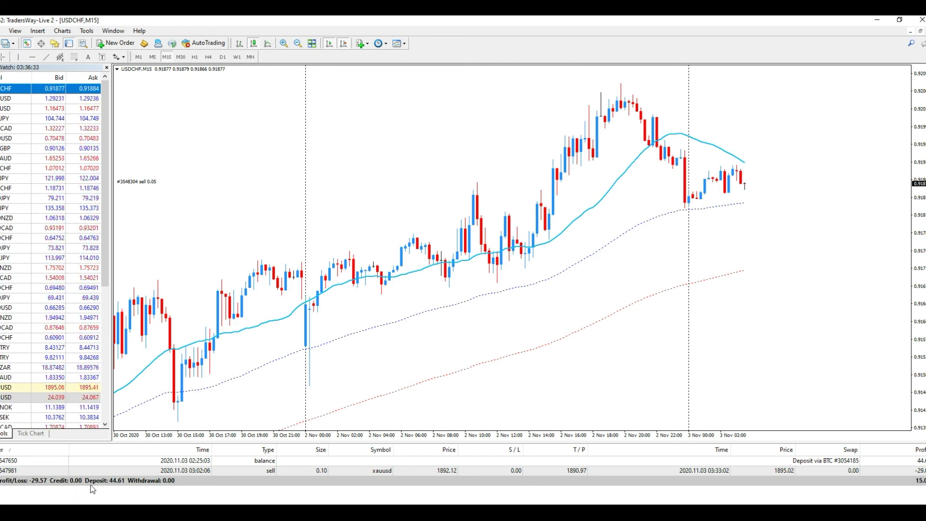
pyautogui.click(38, 486)
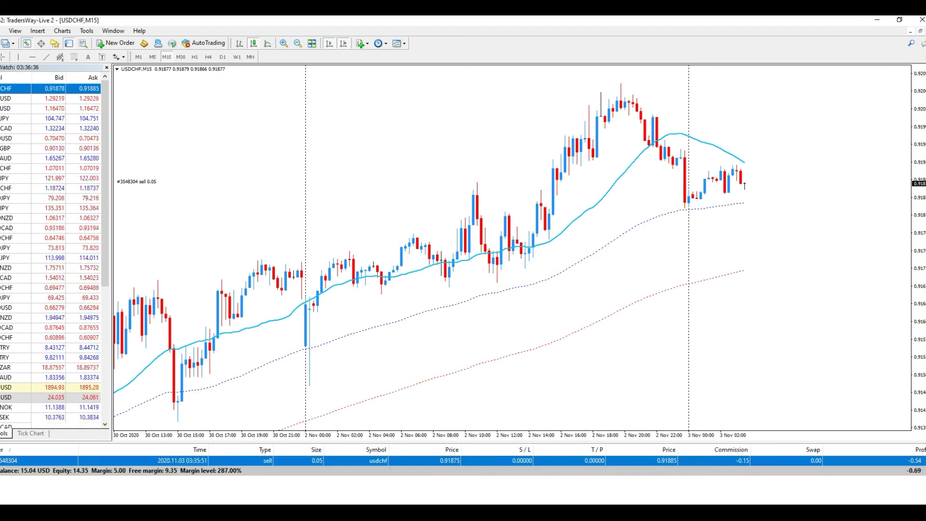
pyautogui.click(226, 492)
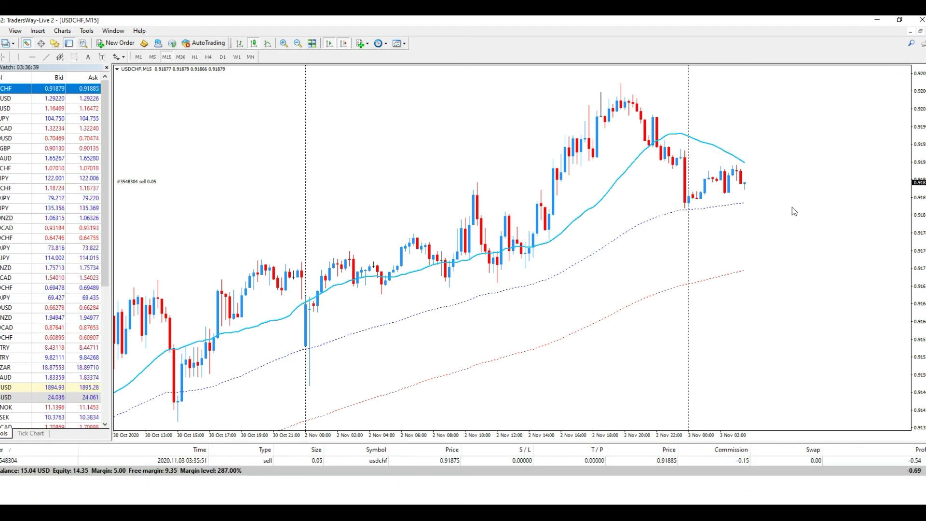
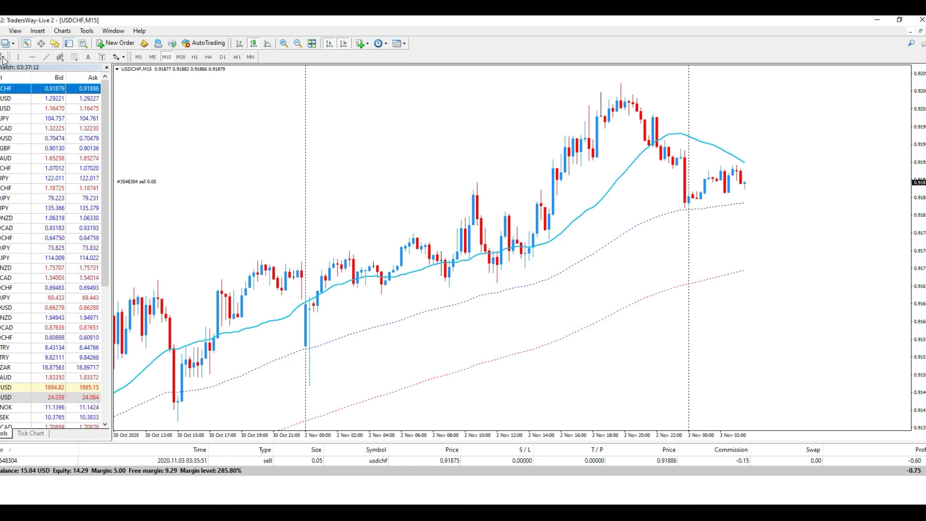
# Turn on the crosshair on the USDCHF M15 chart with a middle-click
pyautogui.middleClick(681, 201)
# Measure bars and pips across the USDCHF chart with the crosshair
pyautogui.moveTo(768, 184); pyautogui.dragTo(750, 201)
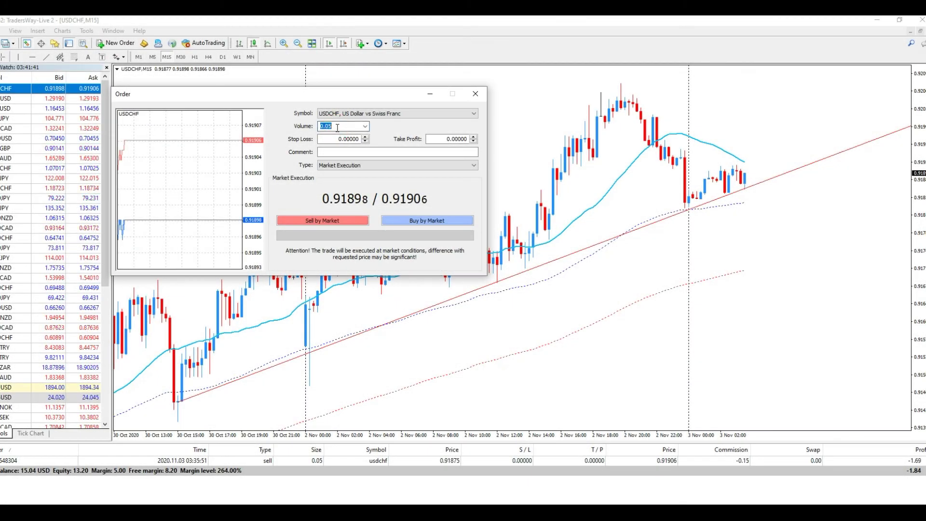
# Edit the New Order volume and sell the additional 0.01 lot of USDCHF at market
pyautogui.click(337, 125)
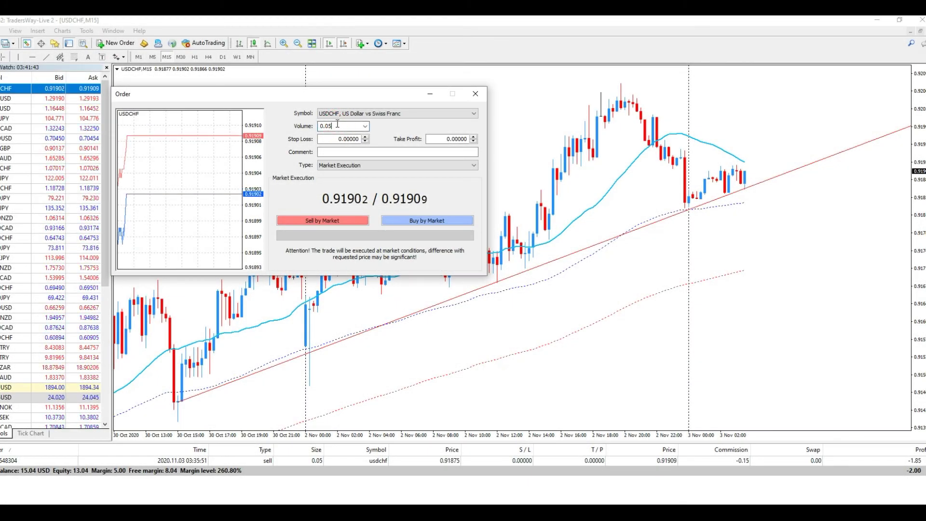
pyautogui.press('BackSpace')
pyautogui.write('2')
pyautogui.click(332, 220)
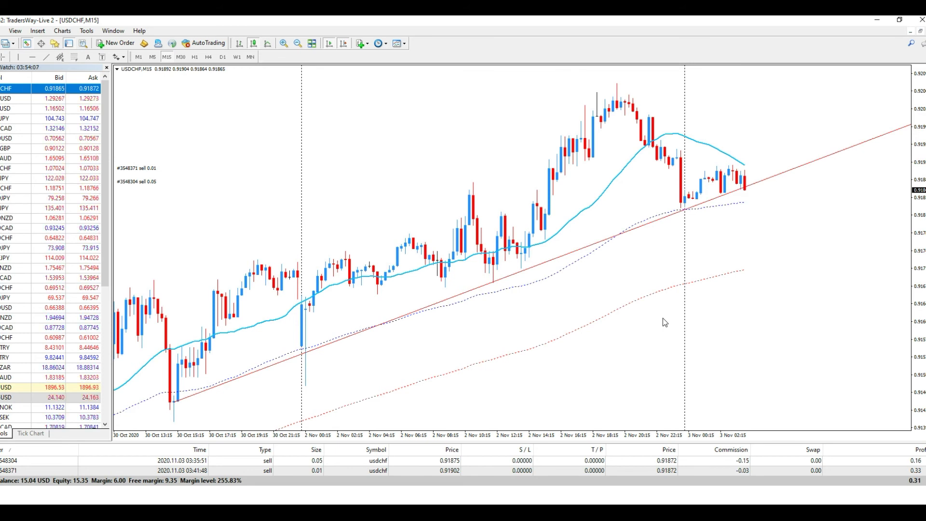
pyautogui.click(4, 57)
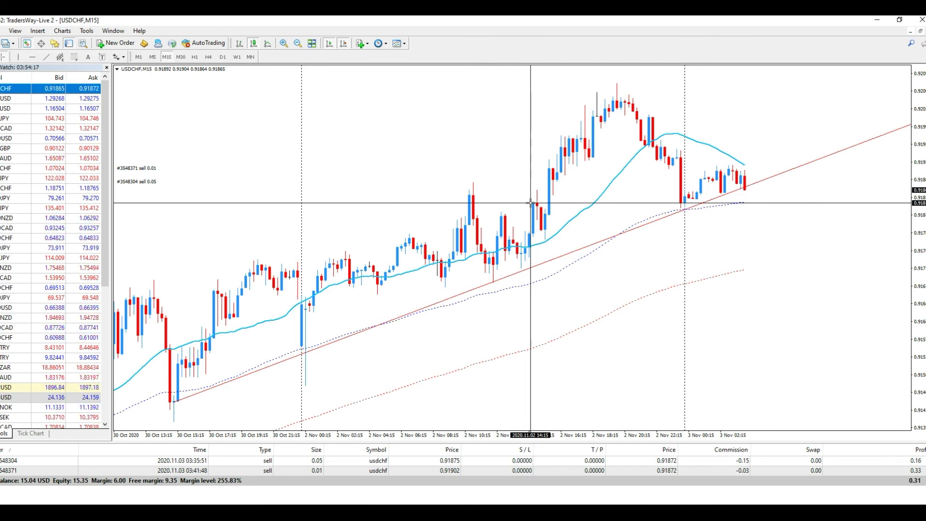
pyautogui.moveTo(735, 204)
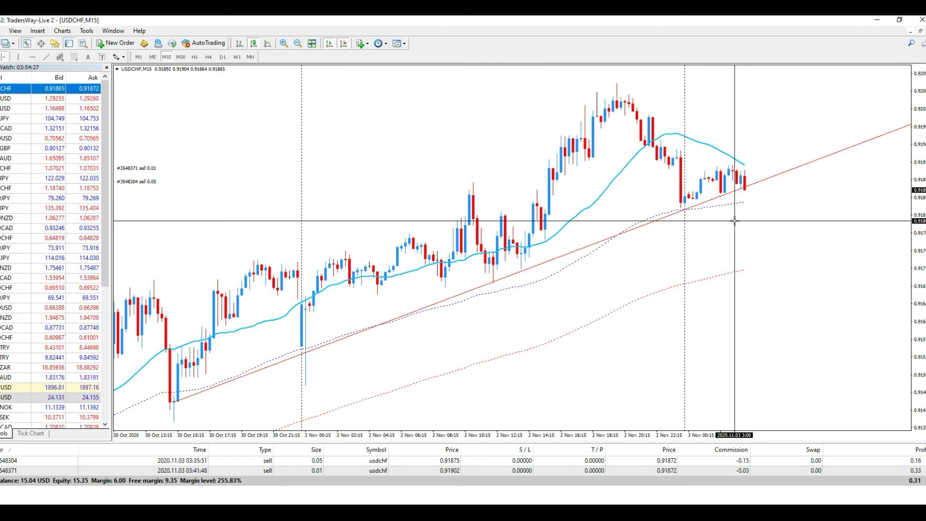
pyautogui.click(764, 195)
pyautogui.moveTo(763, 195); pyautogui.dragTo(749, 267)
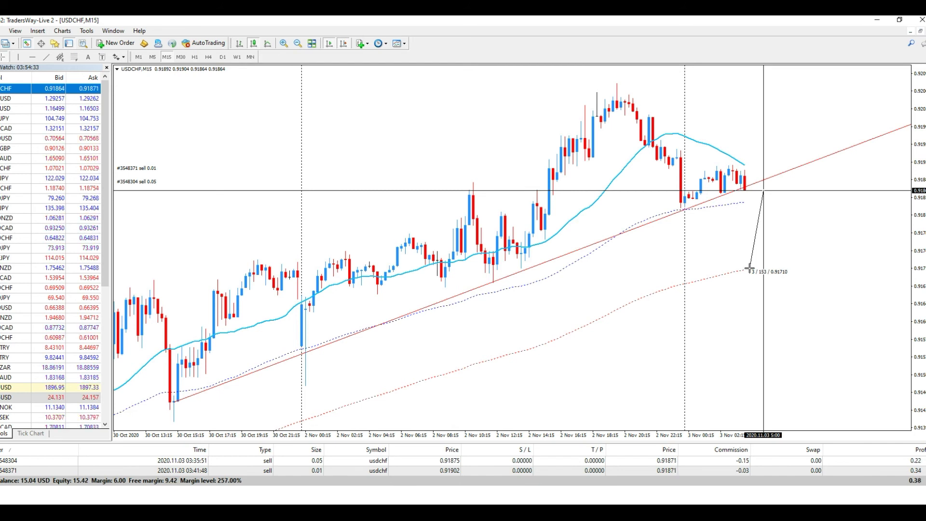
pyautogui.moveTo(749, 268); pyautogui.dragTo(750, 268)
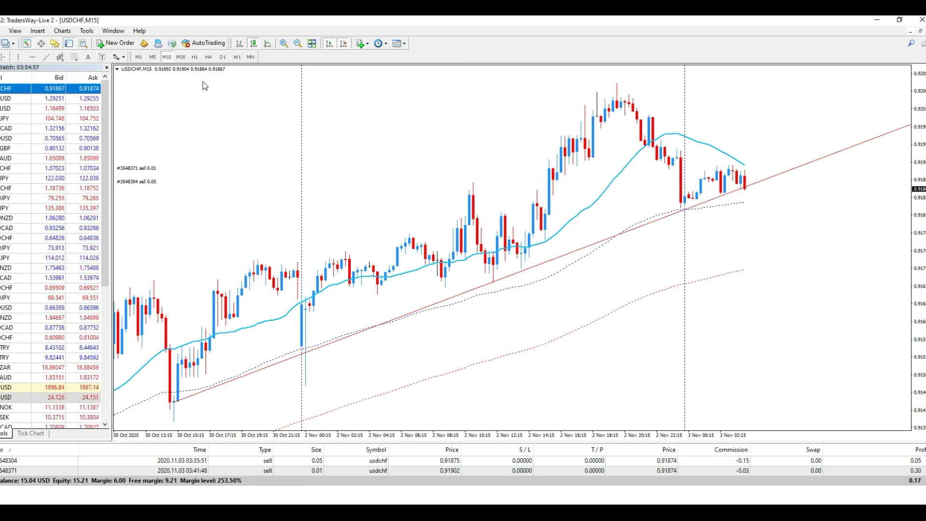
# Switch the chart to M30, then close the XAUUSD order window without trading
pyautogui.click(187, 57)
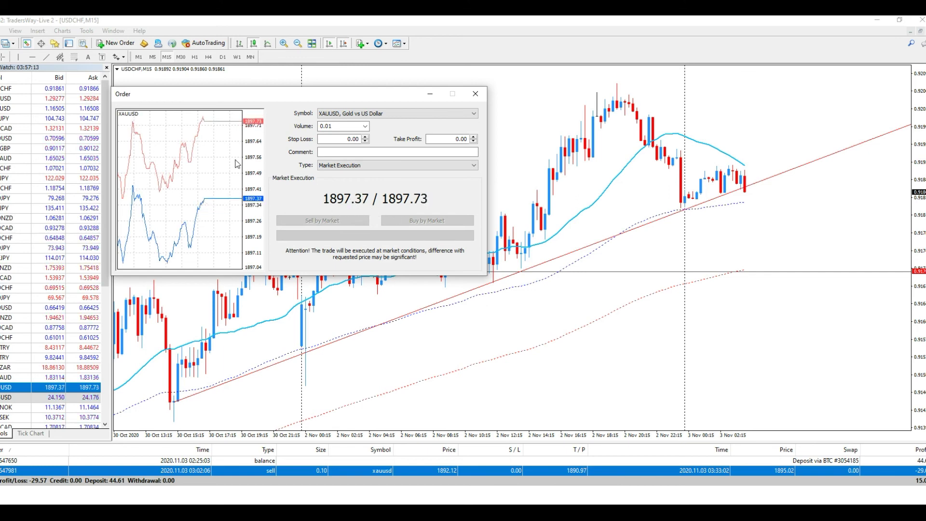
pyautogui.click(326, 127)
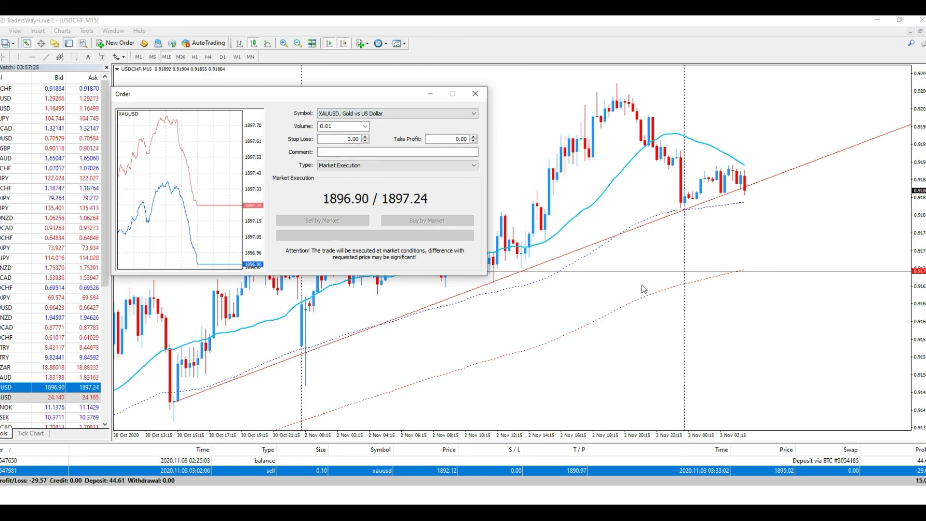
pyautogui.click(475, 94)
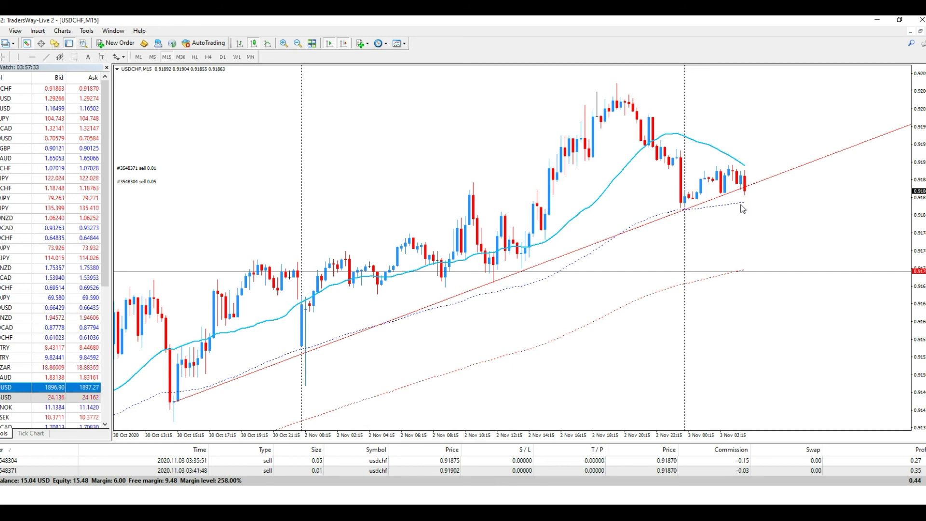
pyautogui.moveTo(743, 208)
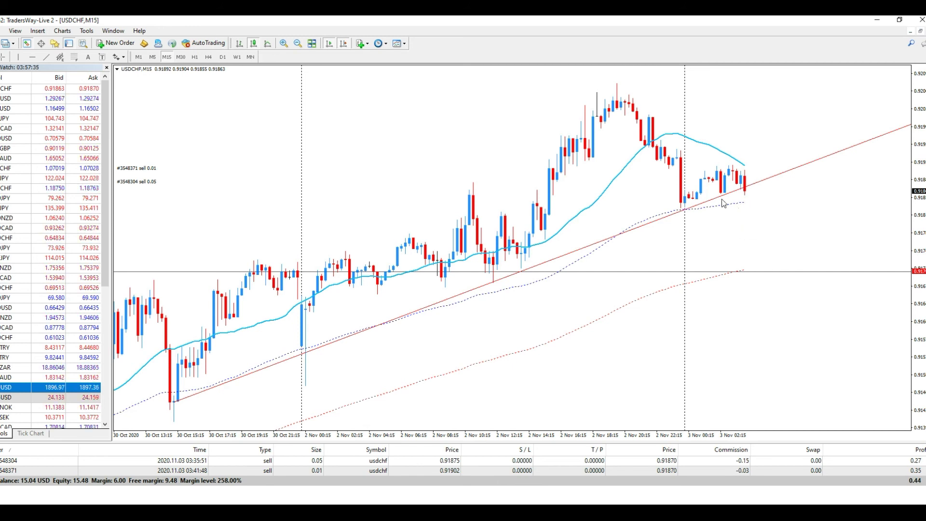
pyautogui.click(45, 58)
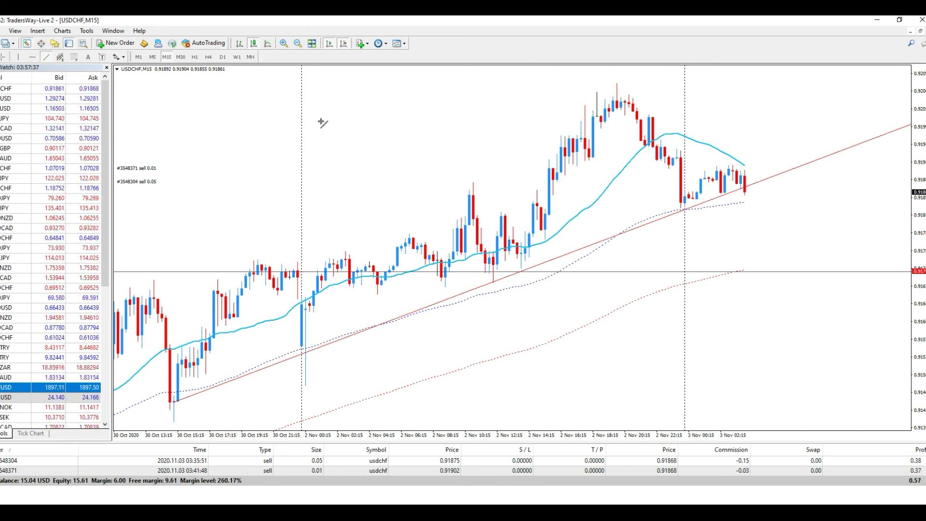
pyautogui.moveTo(618, 85); pyautogui.dragTo(748, 175)
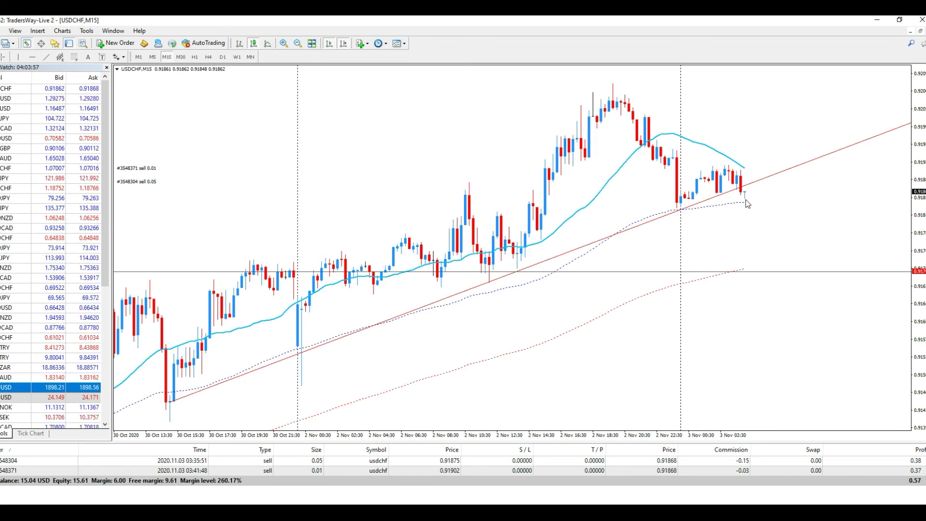
pyautogui.moveTo(746, 271)
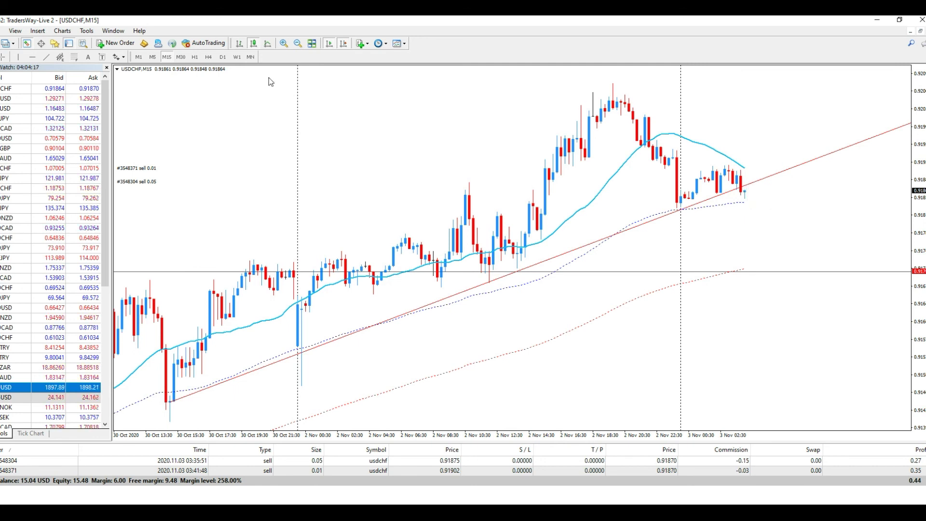
# Turn on the crosshair and measure the distance down from the trendline
pyautogui.click(3, 57)
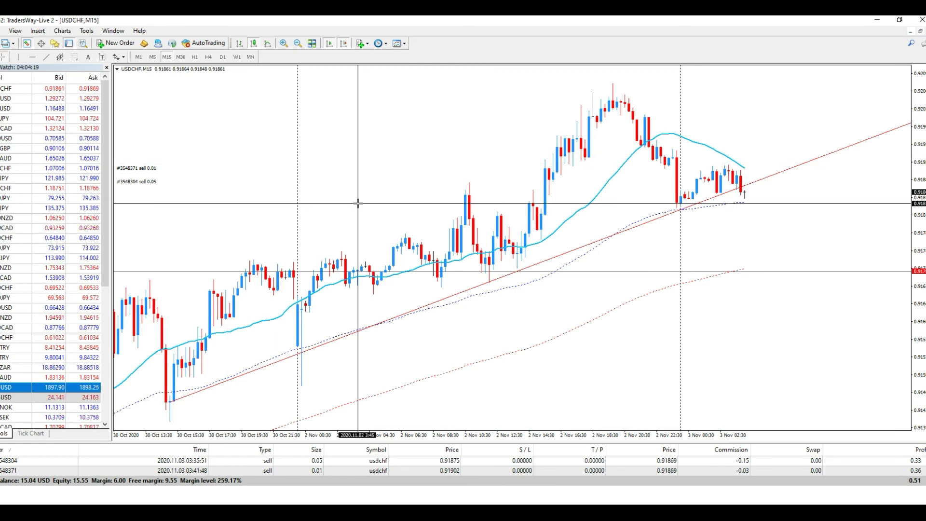
pyautogui.moveTo(754, 186); pyautogui.dragTo(753, 259)
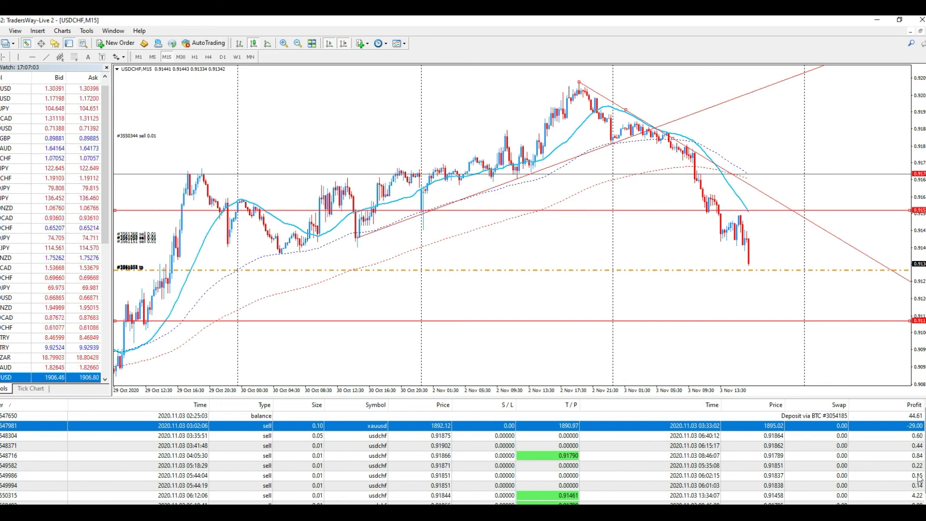
# Scroll the account history, then select the open sell lacking a take profit in Trade
pyautogui.scroll(-2, 915, 497)
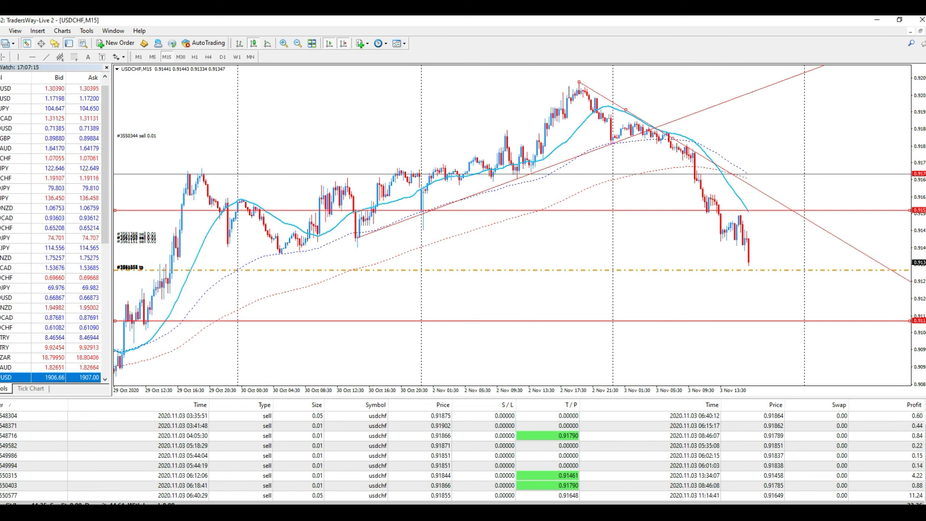
pyautogui.click(72, 509)
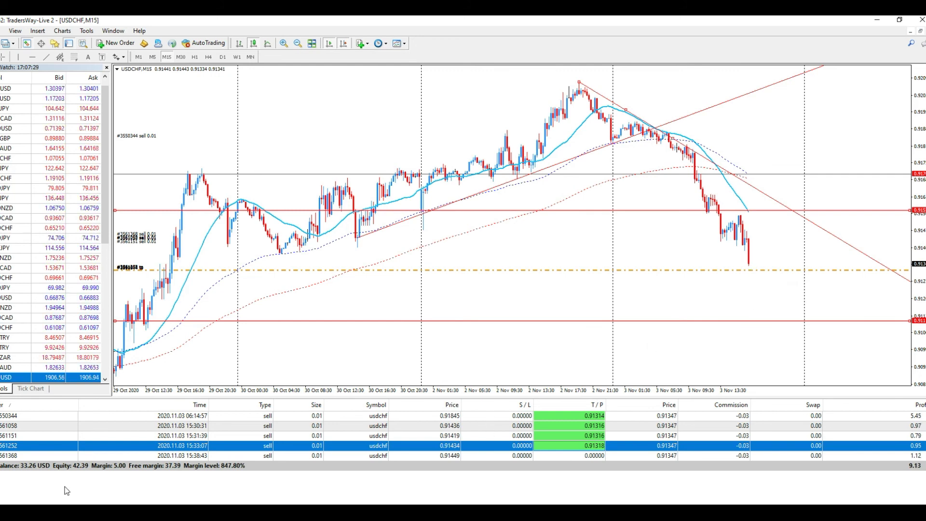
pyautogui.click(587, 456)
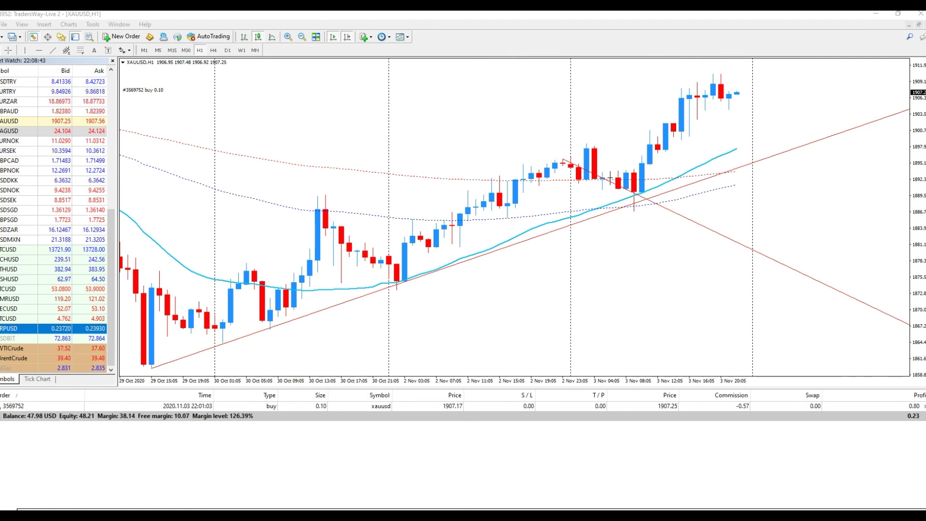
# In Account History, inspect the Bitcoin deposit, the closed XAUUSD sell and the first USDCHF sell
pyautogui.click(77, 513)
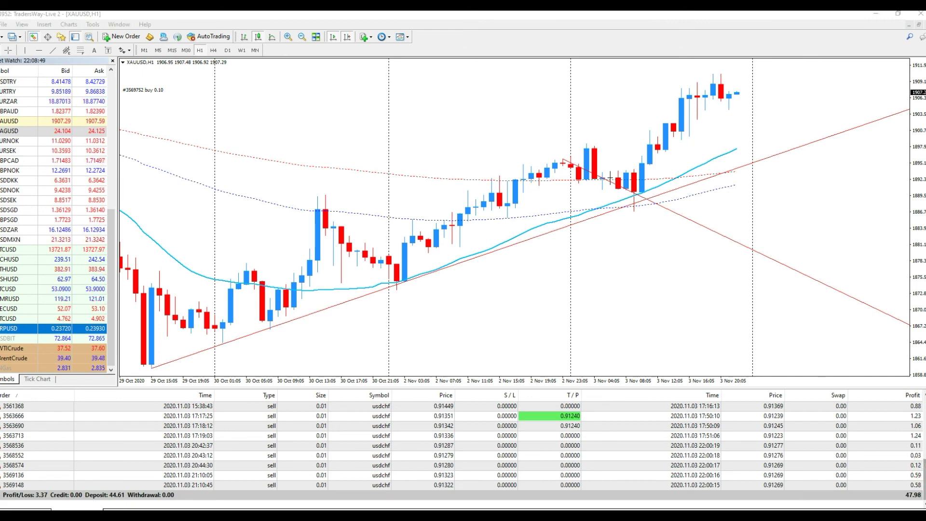
pyautogui.click(904, 447)
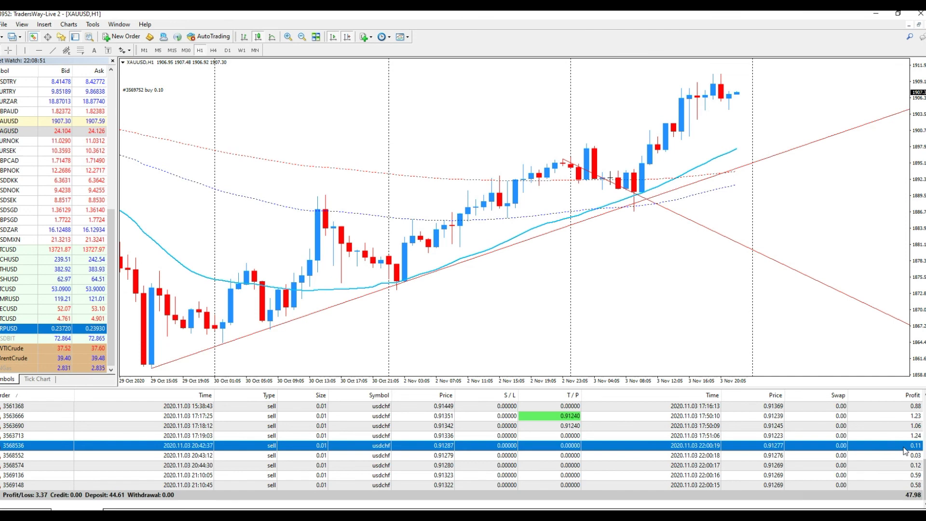
pyautogui.scroll(15, 903, 447)
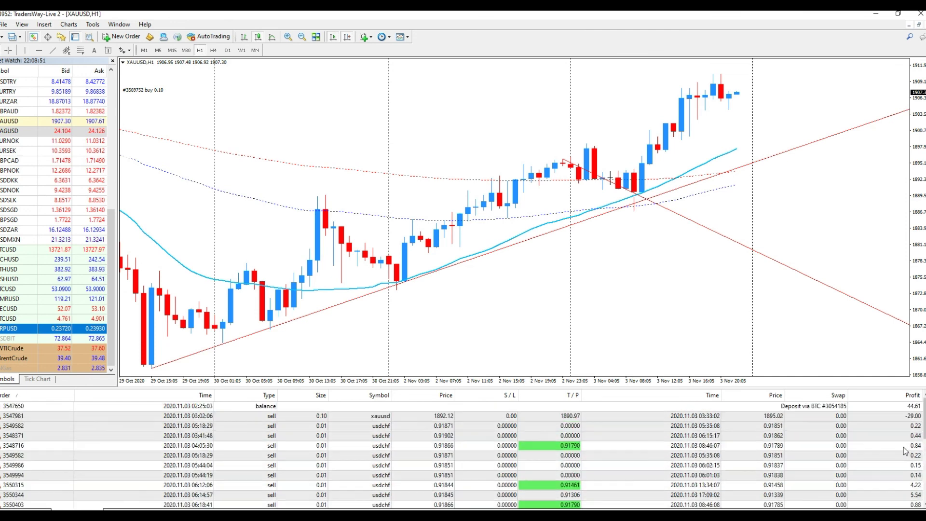
pyautogui.click(900, 410)
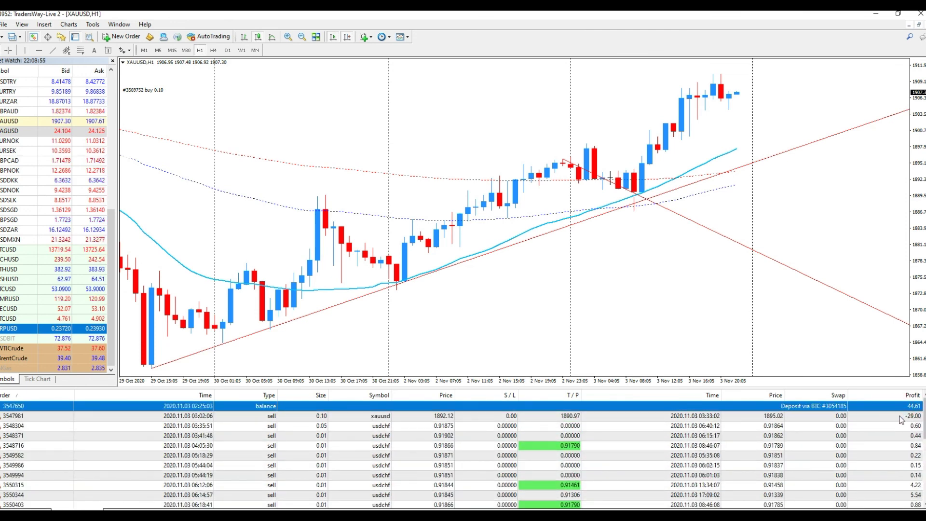
pyautogui.click(901, 417)
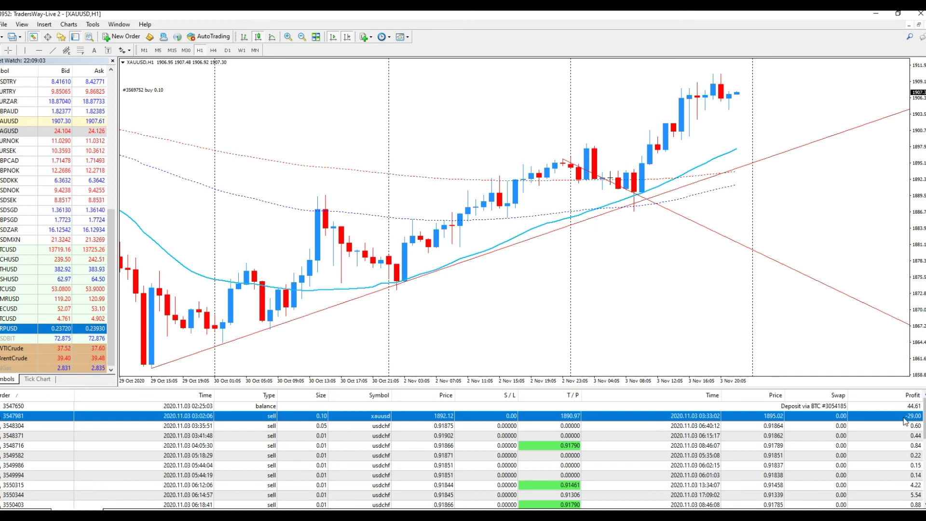
pyautogui.click(901, 429)
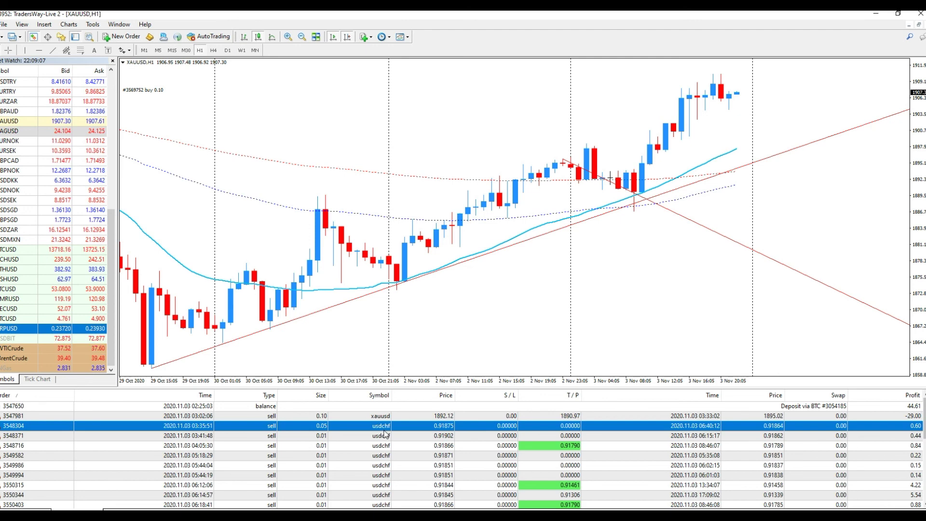
# Step through the closed USDCHF trades opened at 05:44:19, 04:05:30 and later
pyautogui.click(468, 476)
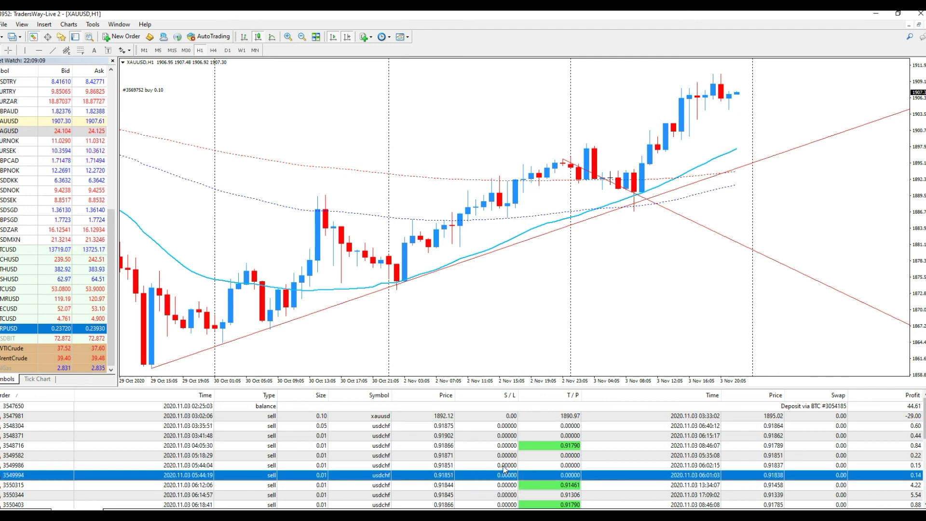
pyautogui.click(475, 445)
pyautogui.click(485, 486)
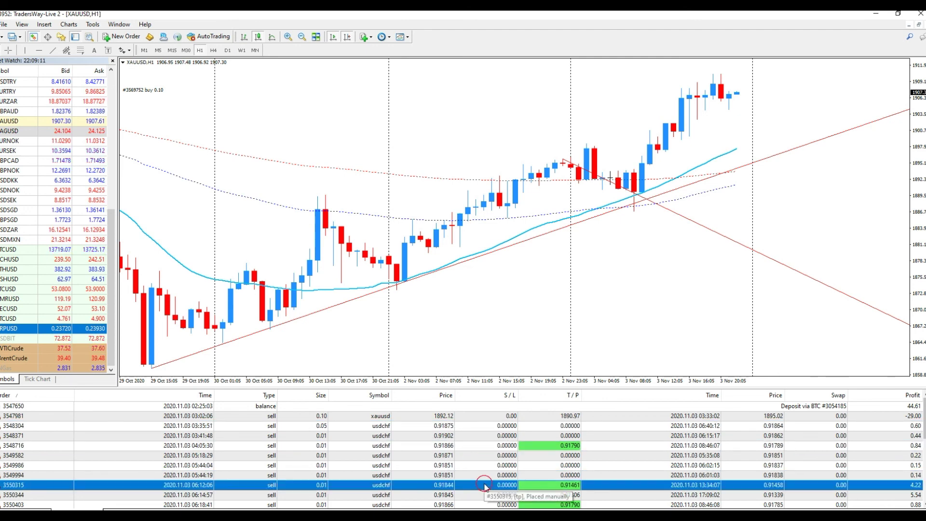
pyautogui.click(485, 495)
pyautogui.click(485, 502)
pyautogui.scroll(-2, 486, 469)
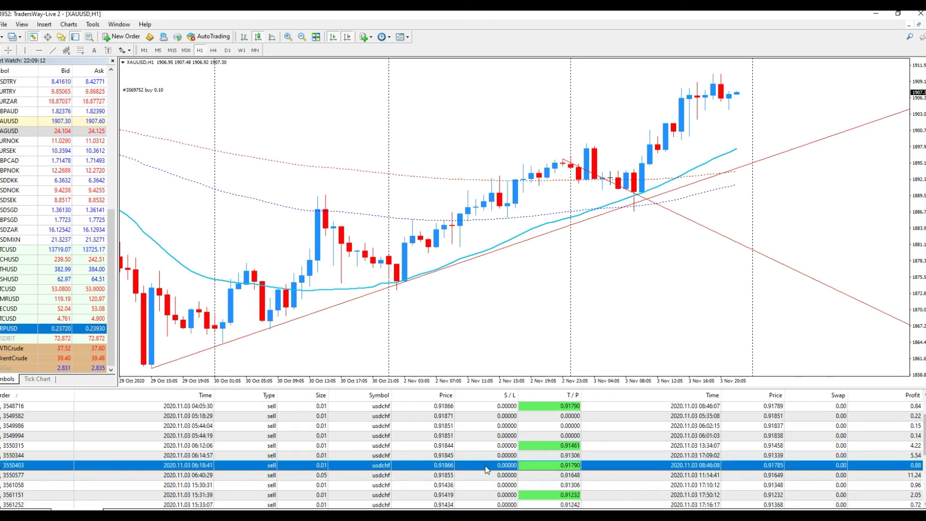
pyautogui.scroll(-1, 486, 474)
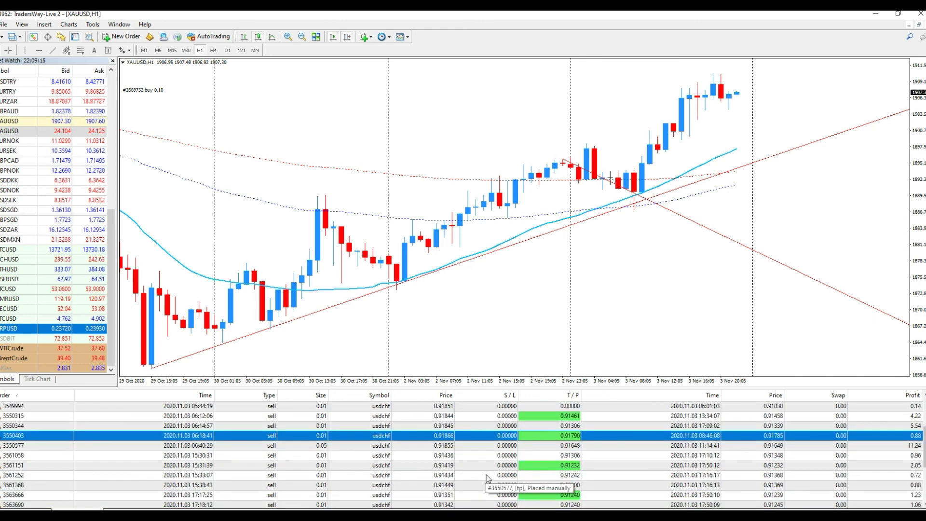
# Check the 0.05-lot and later USDCHF trades' profits, then show the open positions
pyautogui.click(595, 447)
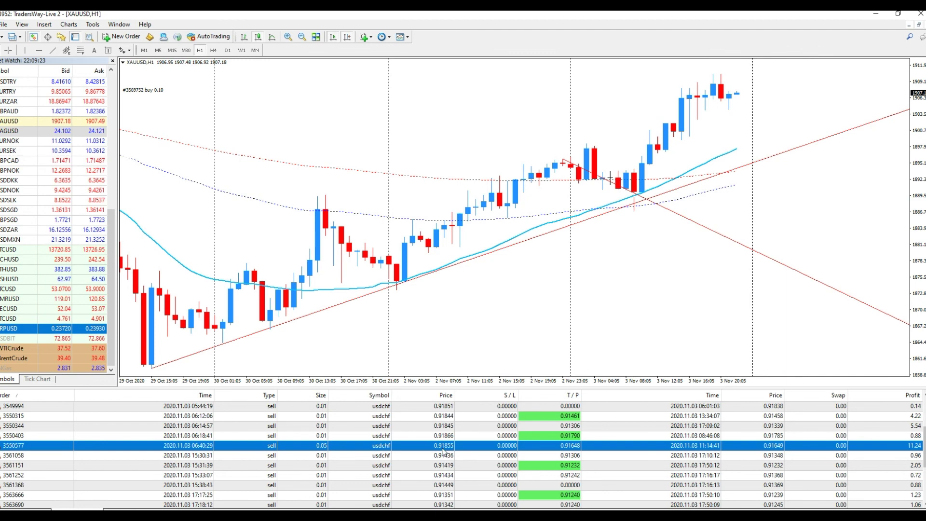
pyautogui.scroll(-2, 632, 444)
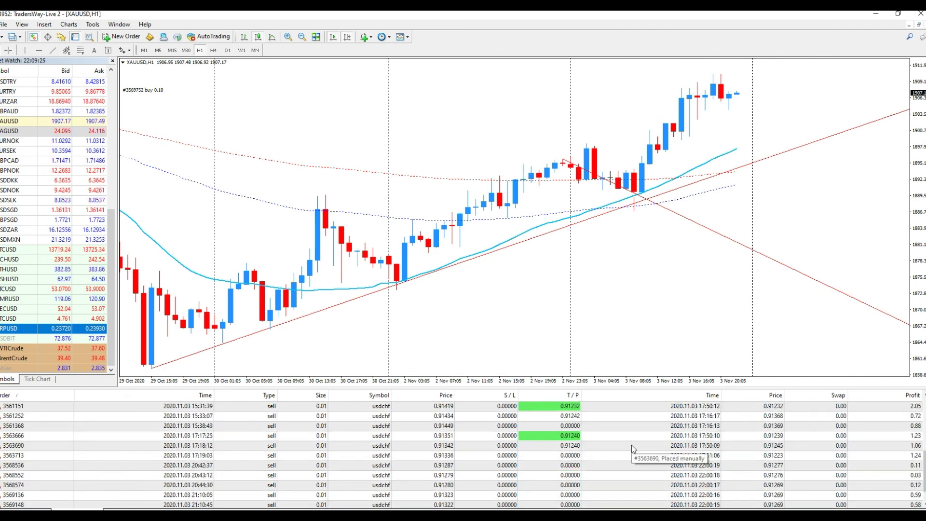
pyautogui.click(890, 435)
pyautogui.click(890, 446)
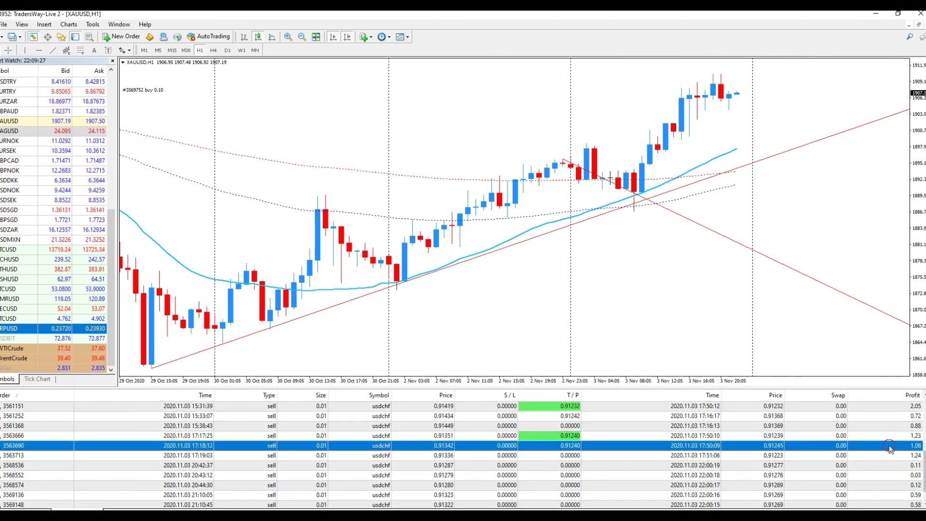
pyautogui.scroll(-1, 889, 453)
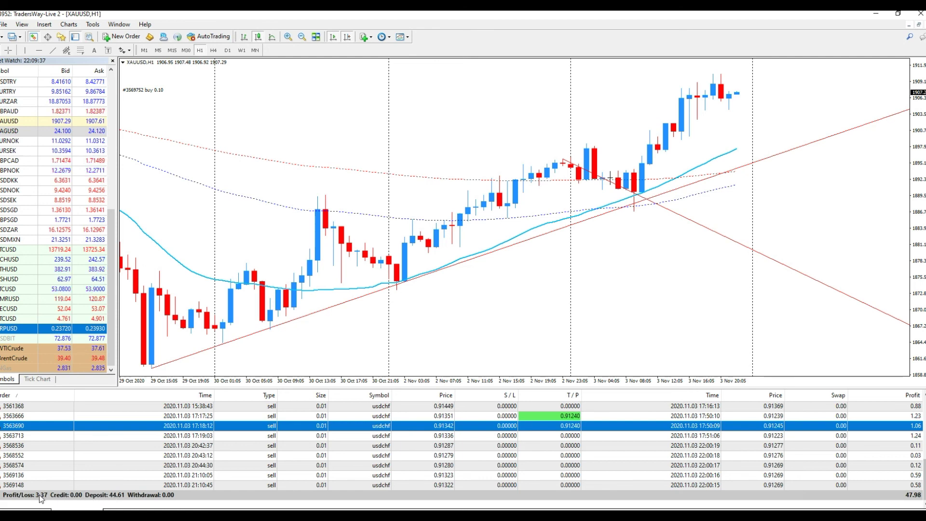
pyautogui.click(19, 509)
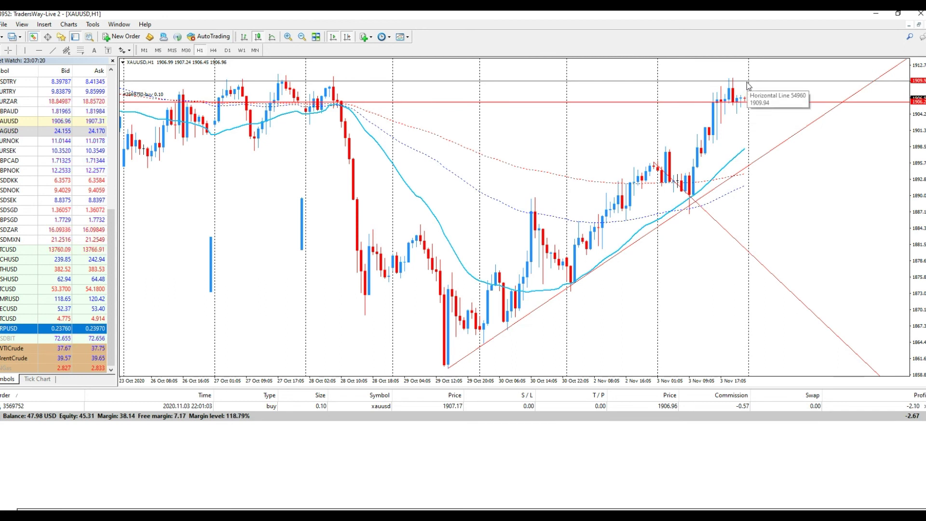
# Lower Horizontal Line 54960 slightly and measure the price distance with the crosshair
pyautogui.moveTo(745, 85); pyautogui.dragTo(745, 82)
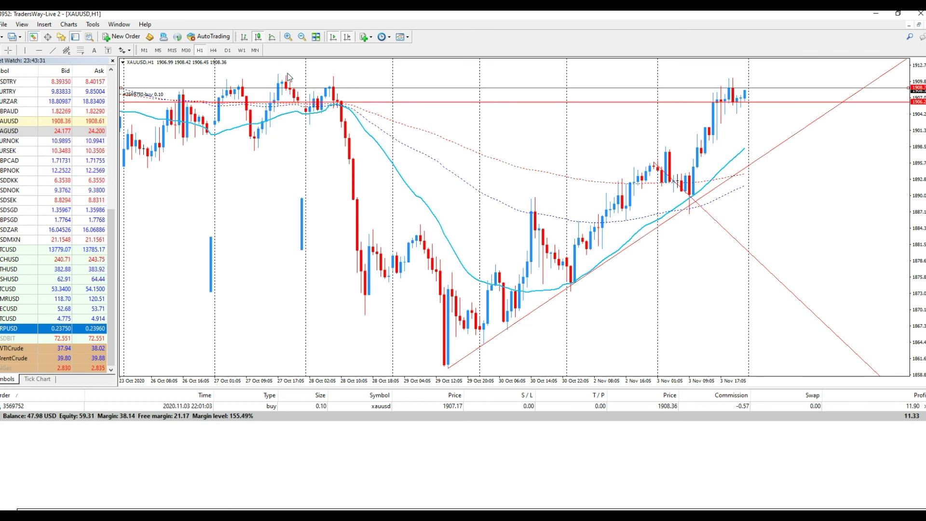
pyautogui.click(8, 50)
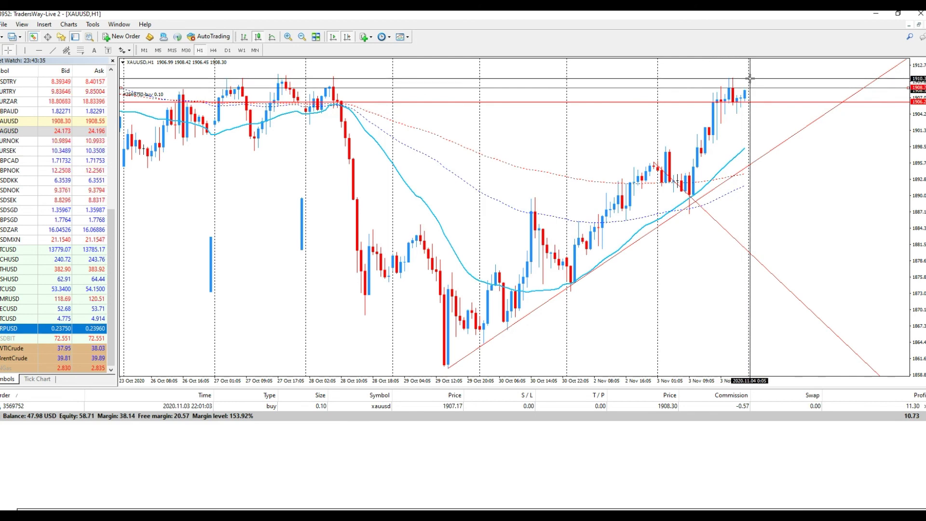
pyautogui.moveTo(750, 77); pyautogui.dragTo(750, 86)
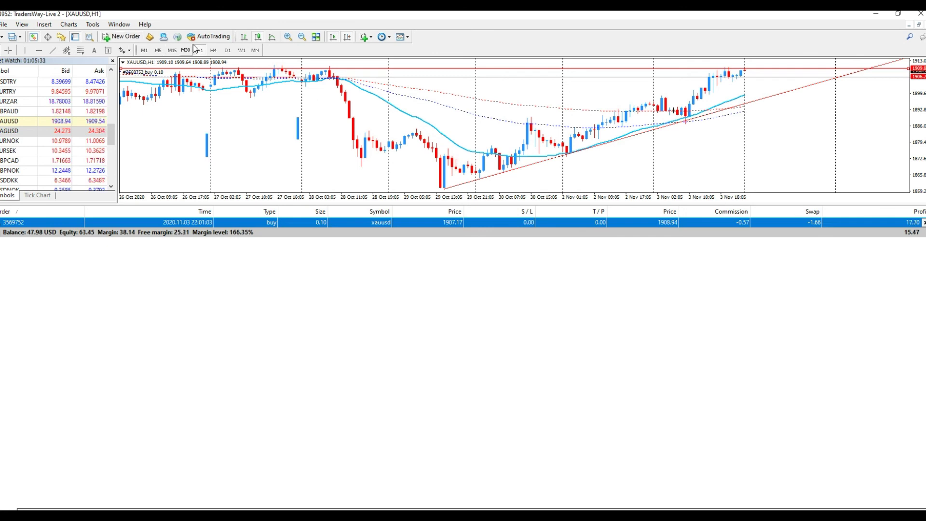
# Zoom in twice on the latest gold candles and drag the splitter down to enlarge the chart
pyautogui.click(288, 38)
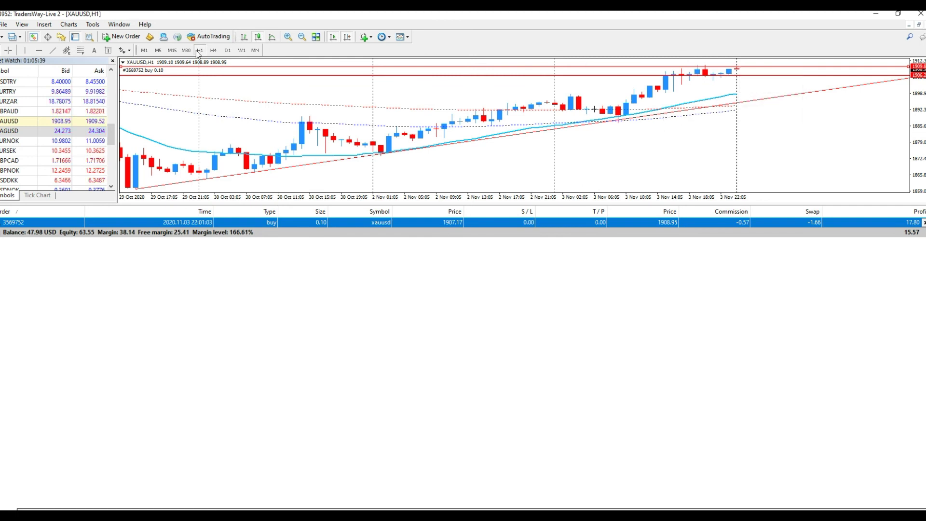
pyautogui.click(287, 37)
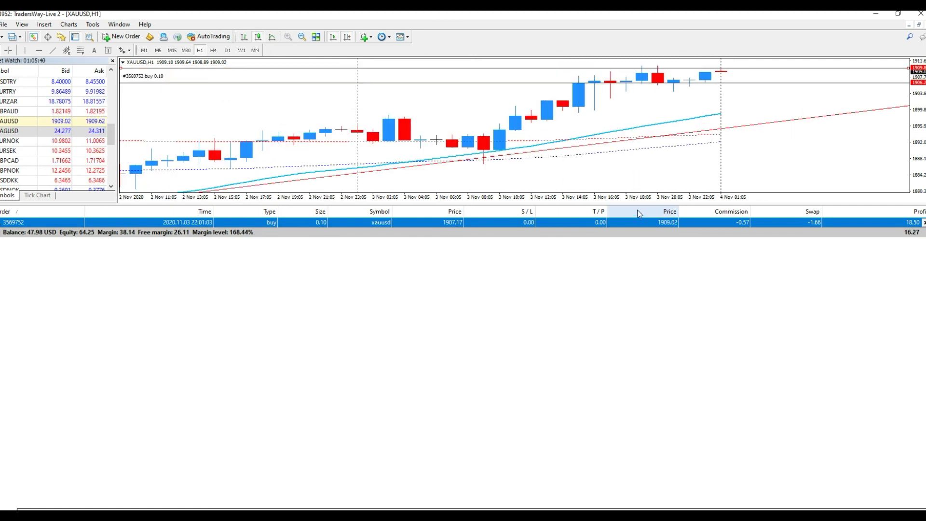
pyautogui.moveTo(651, 204); pyautogui.dragTo(649, 419)
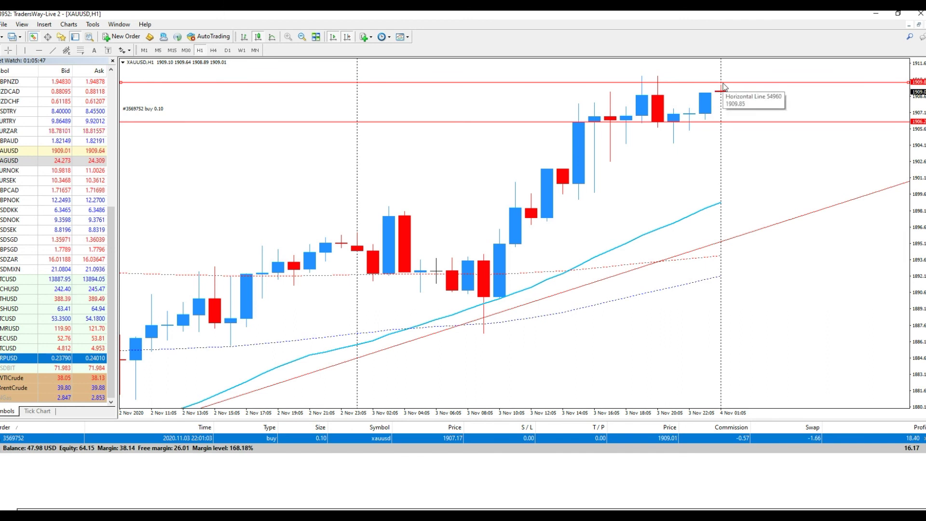
# Zoom out to show more XAUUSD H1 candles and refocus MT4 while the gold buy runs
pyautogui.moveTo(723, 93)
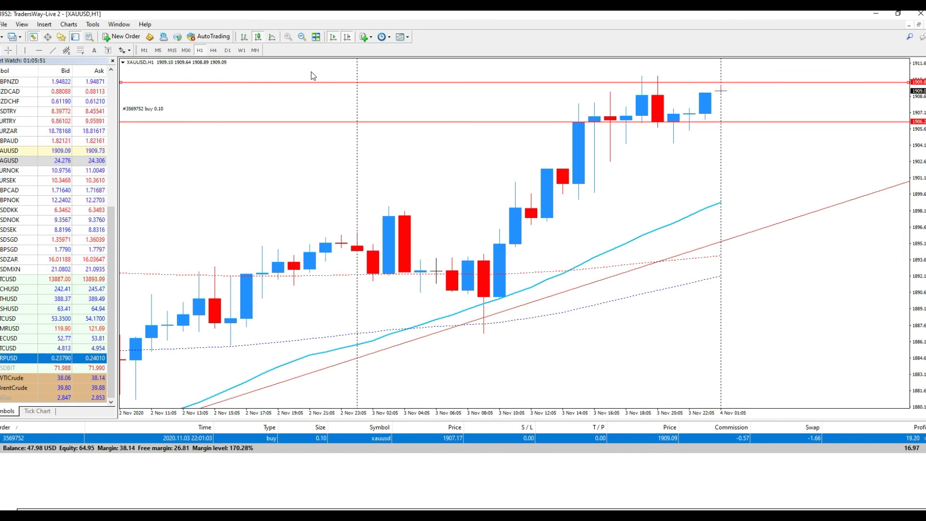
pyautogui.click(301, 37)
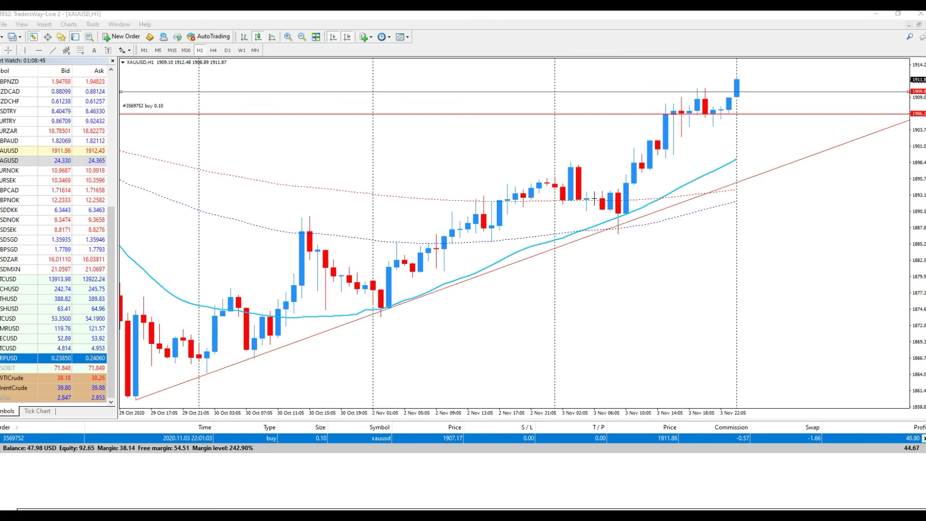
pyautogui.click(594, 198)
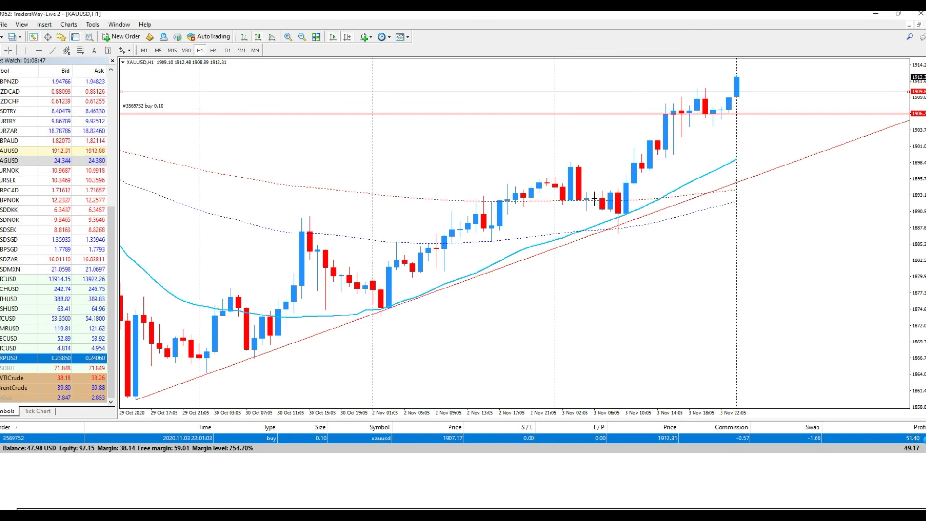
# Close the open 0.10-lot gold buy at 1912.70 for +55.30 and switch to the account history
pyautogui.click(923, 438)
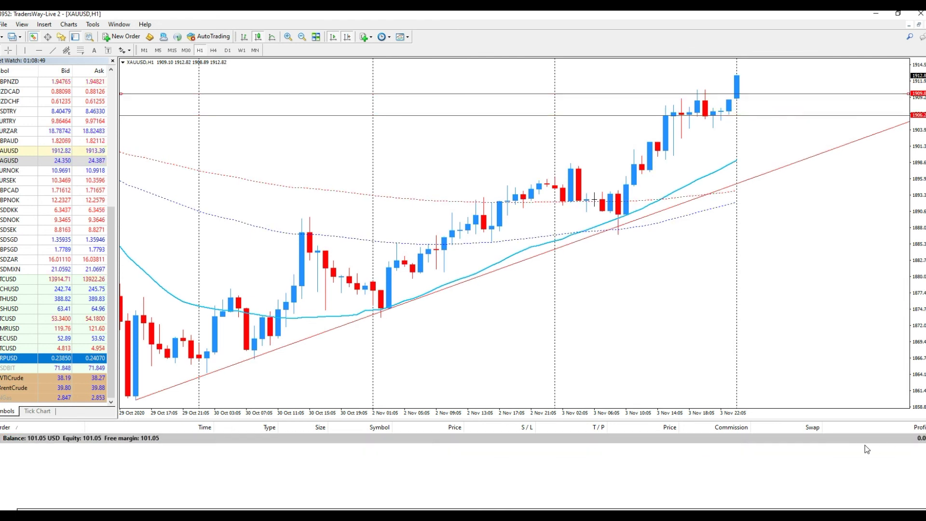
pyautogui.moveTo(739, 82)
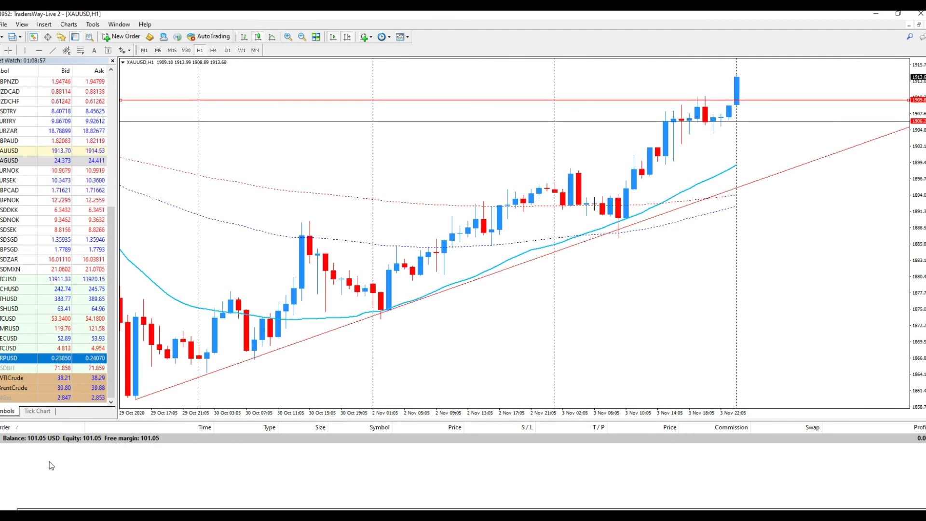
pyautogui.click(145, 515)
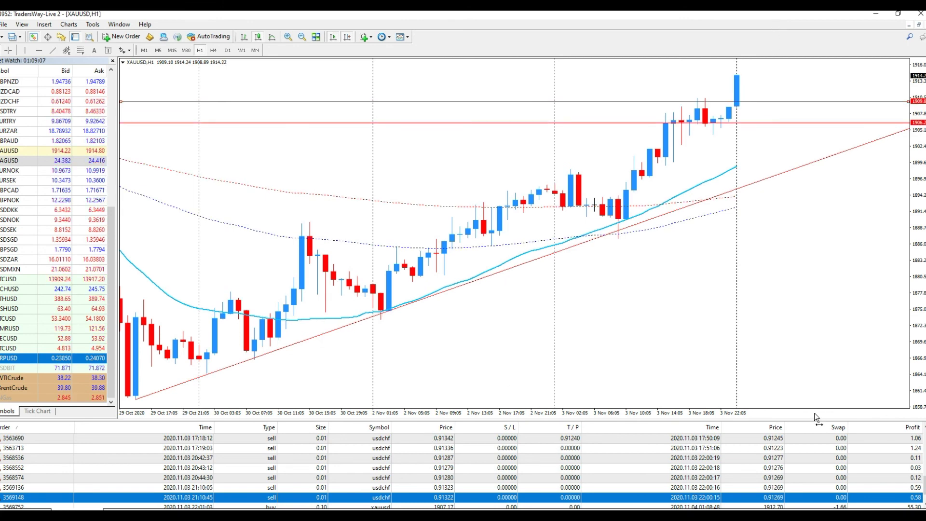
# Enlarge the terminal panel and show the open trades list, now empty, with balance 101.05 USD
pyautogui.moveTo(814, 415); pyautogui.dragTo(815, 281)
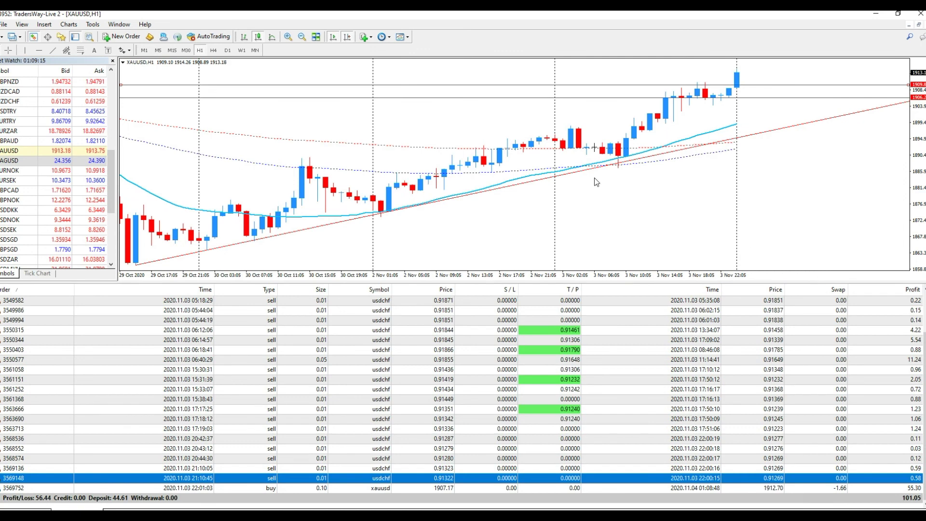
pyautogui.moveTo(614, 284); pyautogui.dragTo(616, 226)
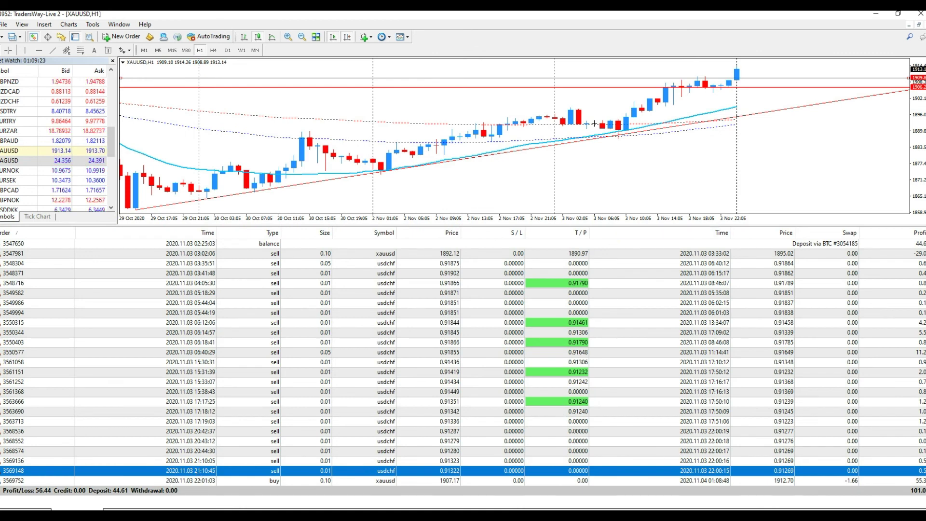
pyautogui.click(9, 510)
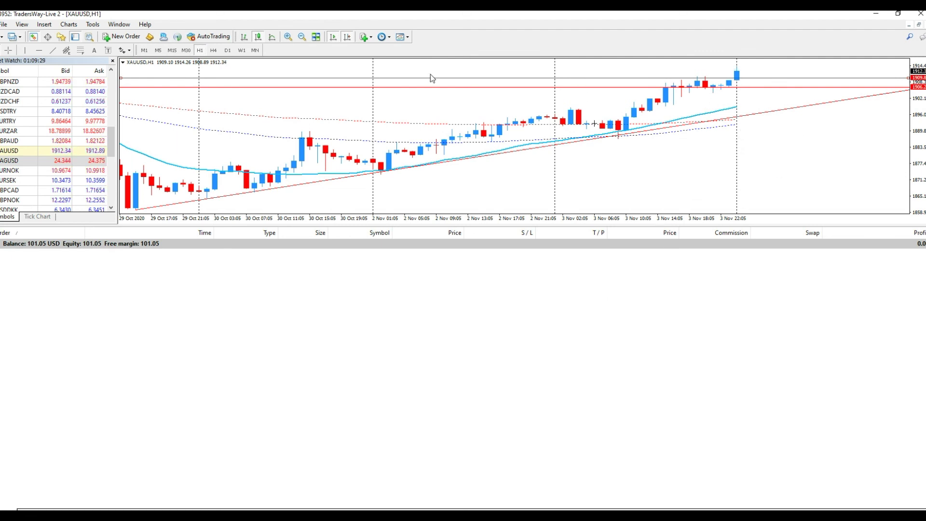
# Open and cancel a new gold order, then resize the terminal and display the Account History
pyautogui.click(122, 36)
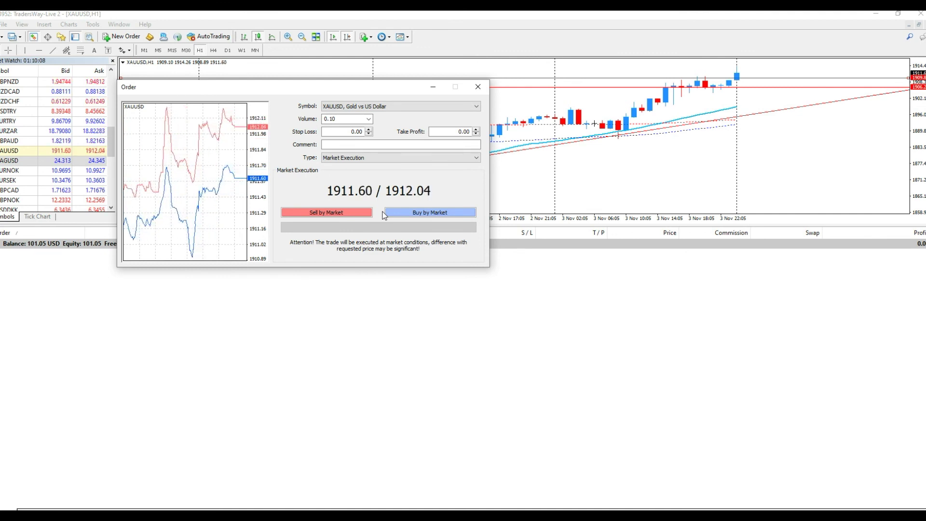
pyautogui.click(478, 87)
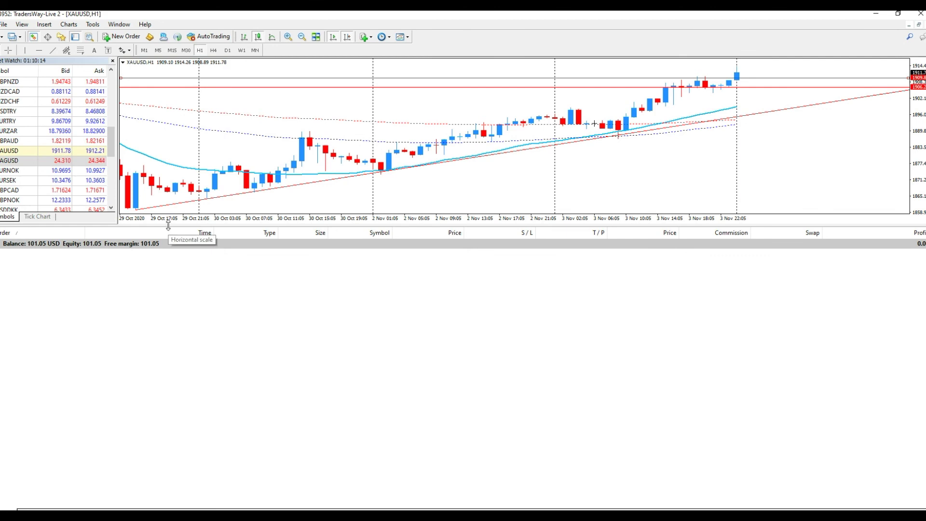
pyautogui.moveTo(168, 225); pyautogui.dragTo(165, 261)
pyautogui.click(89, 509)
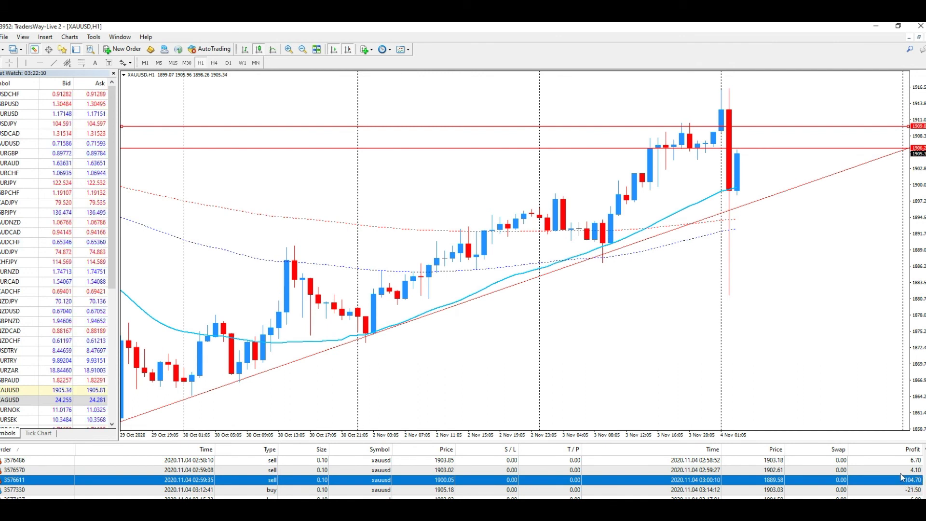
# Enlarge the history list and inspect the gold buys losing 36.90, 18.90, 23.30 and gaining 11.20
pyautogui.click(922, 468)
pyautogui.moveTo(882, 441); pyautogui.dragTo(888, 326)
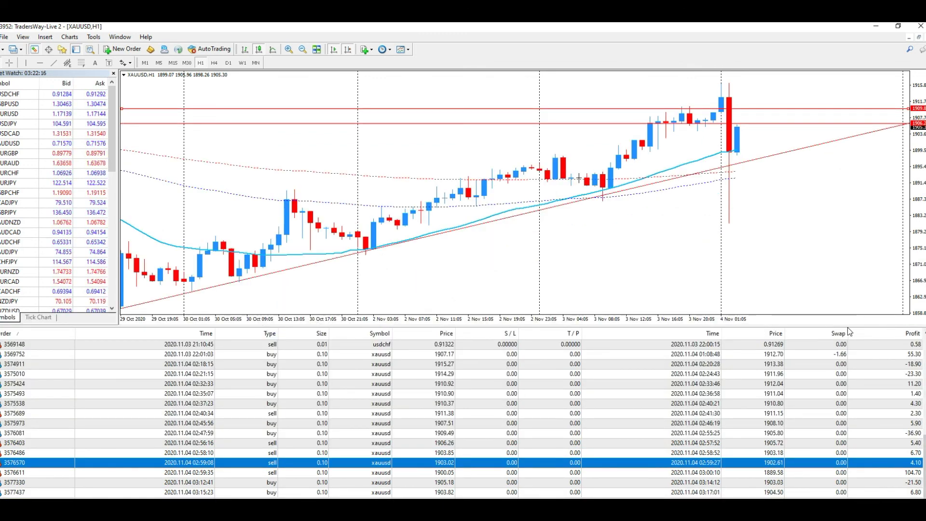
pyautogui.click(907, 435)
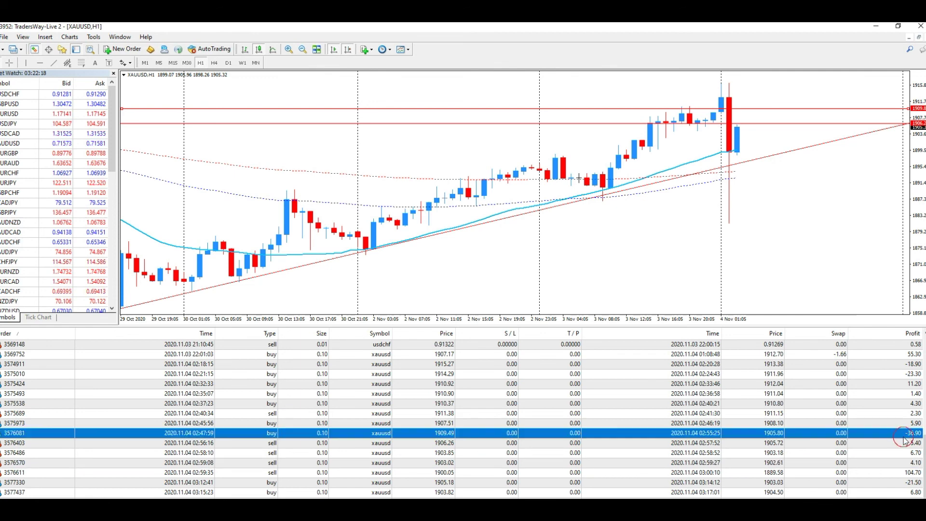
pyautogui.click(887, 364)
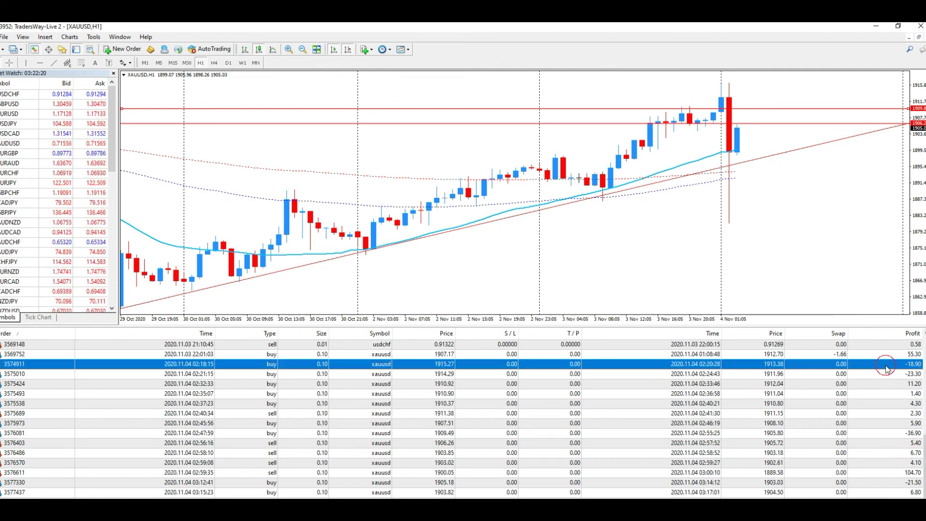
pyautogui.click(886, 374)
pyautogui.click(885, 364)
pyautogui.click(885, 374)
pyautogui.click(886, 365)
pyautogui.click(886, 374)
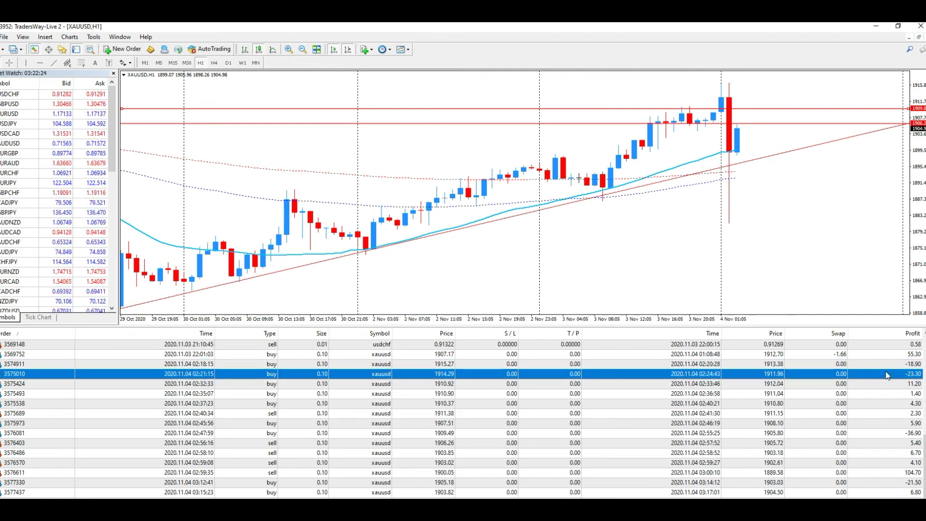
pyautogui.click(886, 381)
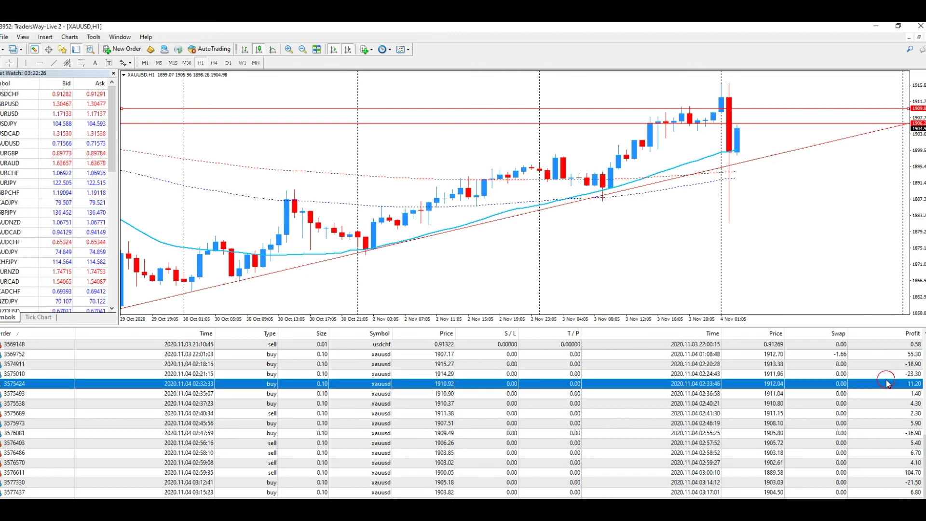
pyautogui.click(885, 364)
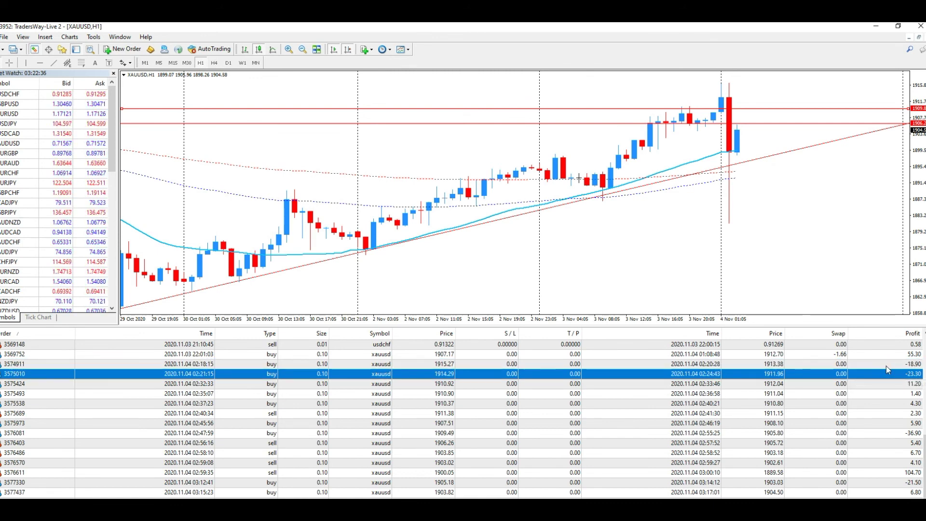
pyautogui.click(886, 375)
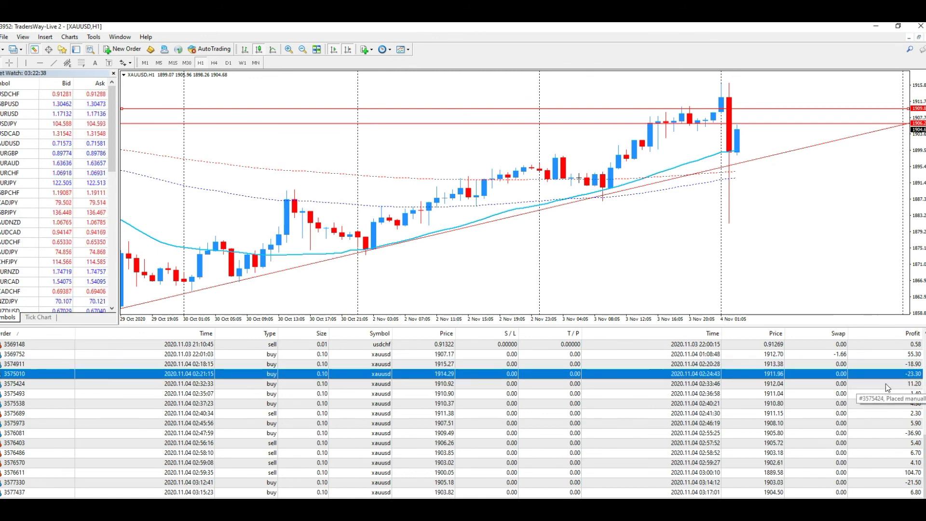
pyautogui.click(886, 384)
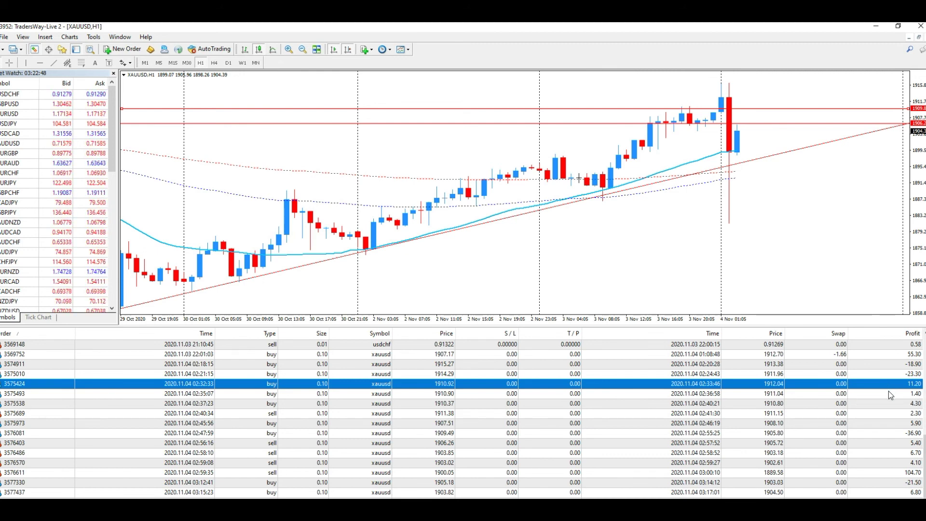
pyautogui.click(886, 404)
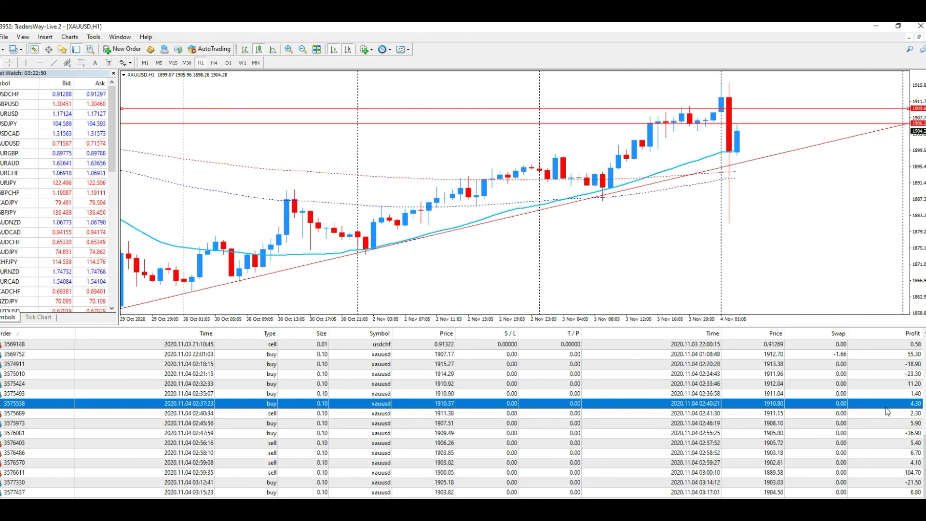
pyautogui.click(885, 414)
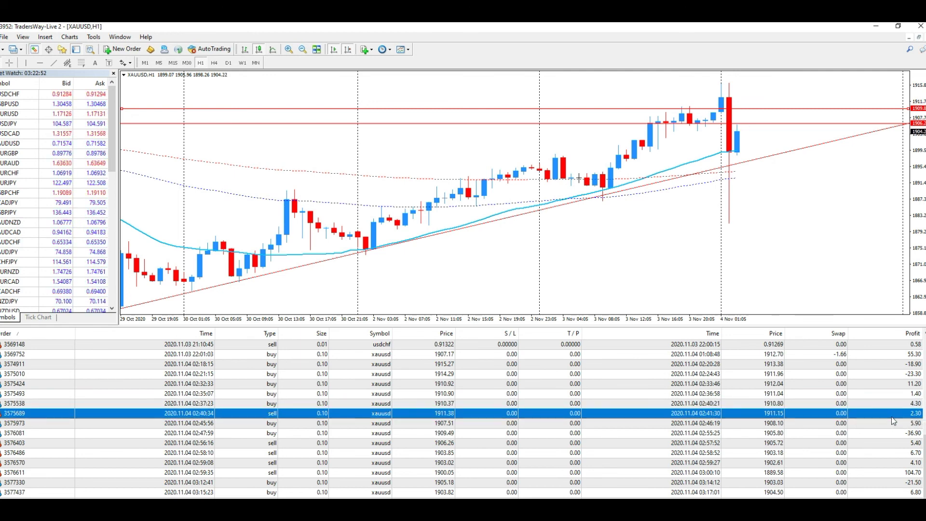
pyautogui.click(880, 424)
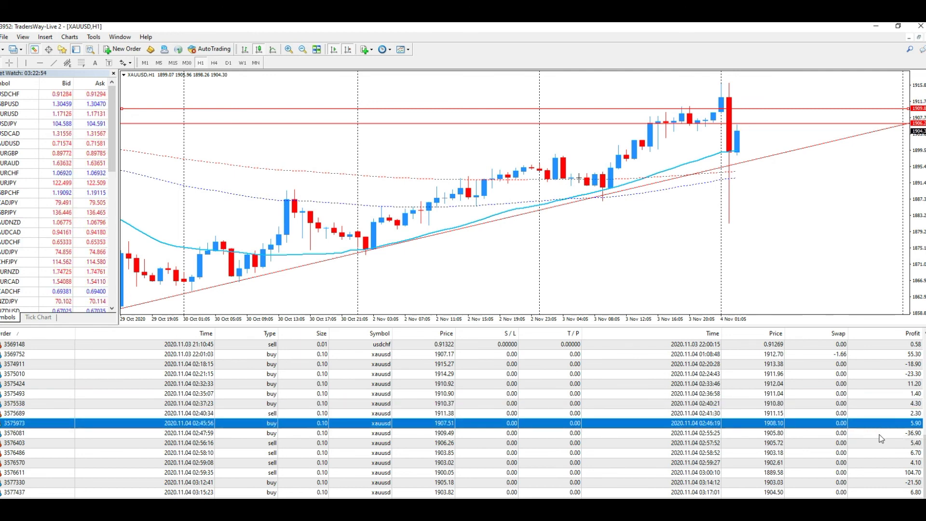
pyautogui.click(879, 434)
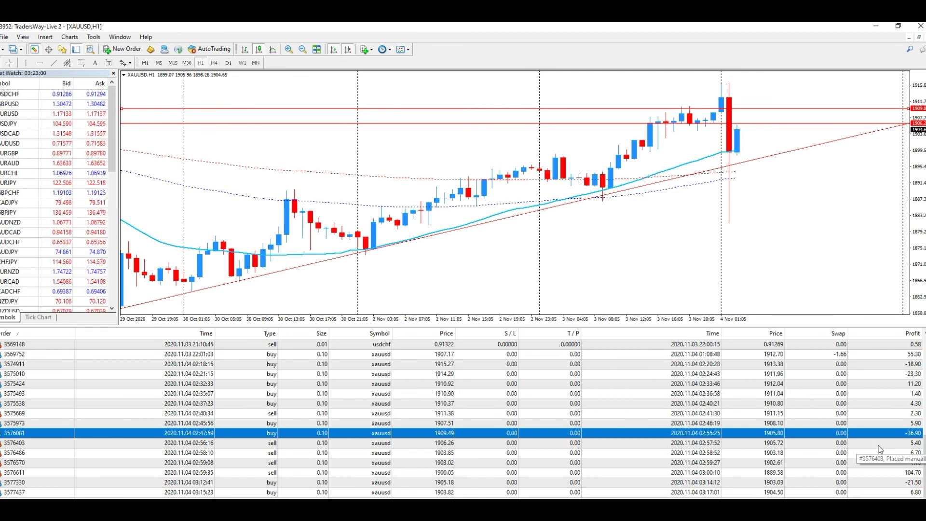
pyautogui.click(879, 449)
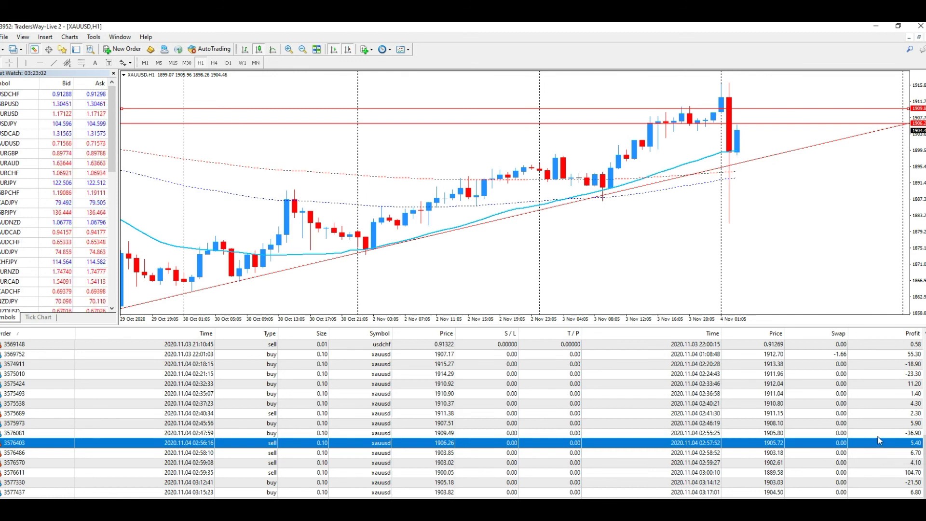
pyautogui.click(879, 433)
pyautogui.click(879, 443)
pyautogui.click(878, 452)
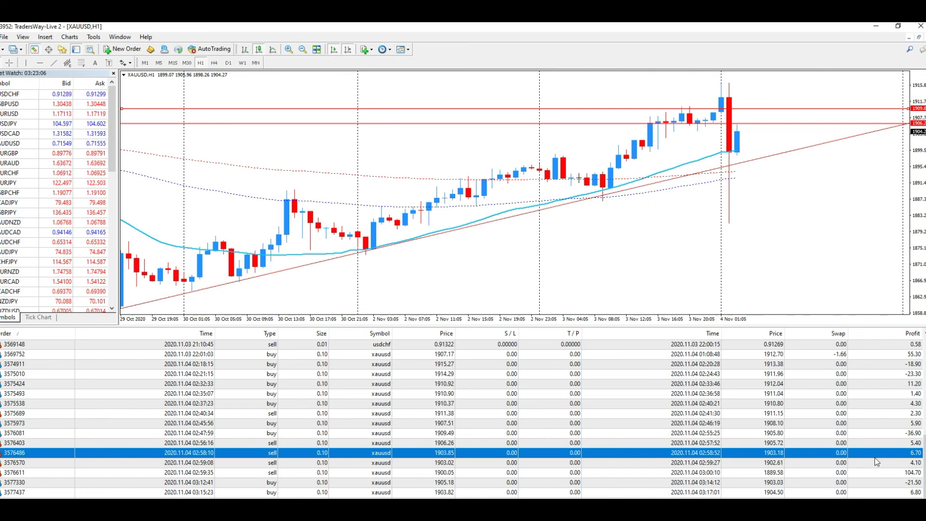
pyautogui.click(876, 464)
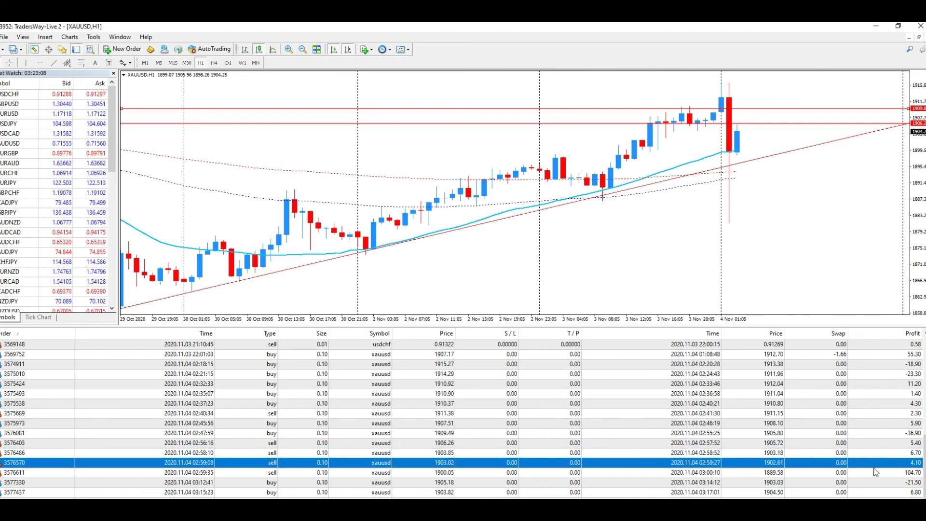
pyautogui.click(873, 473)
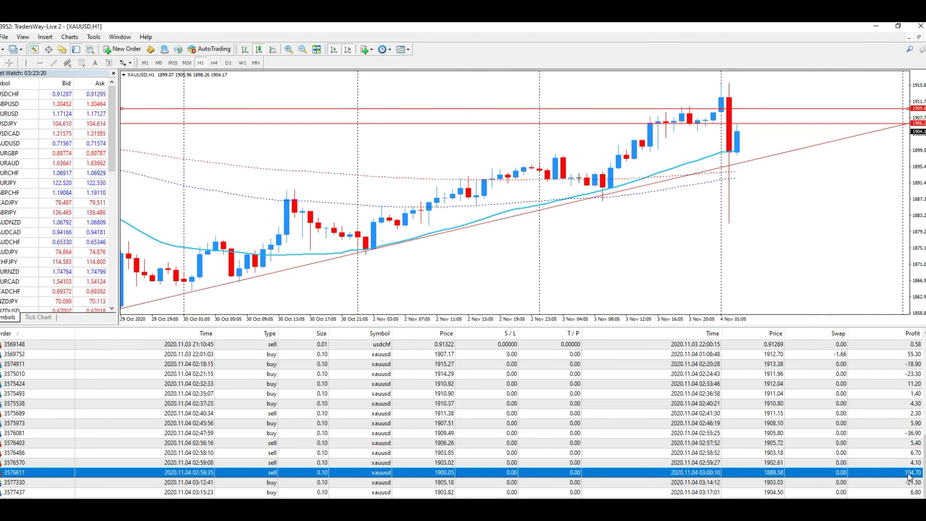
pyautogui.click(901, 483)
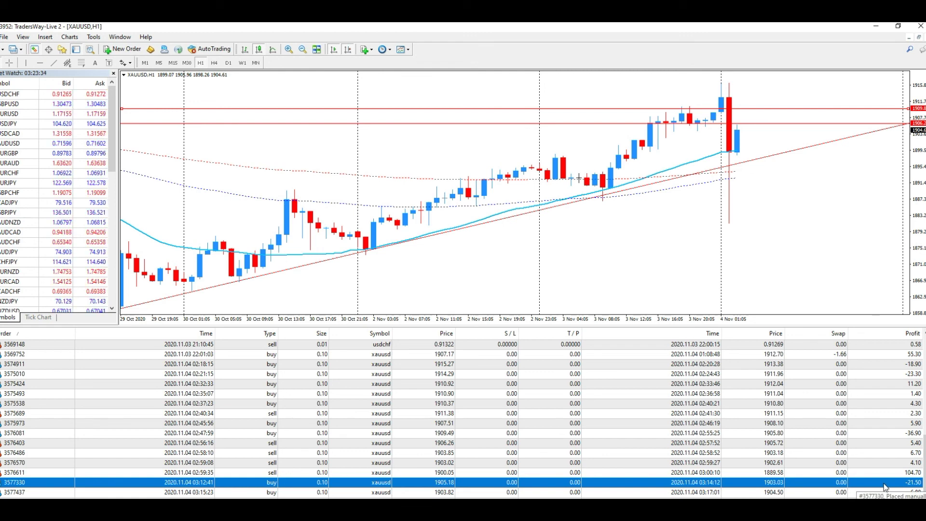
pyautogui.click(885, 493)
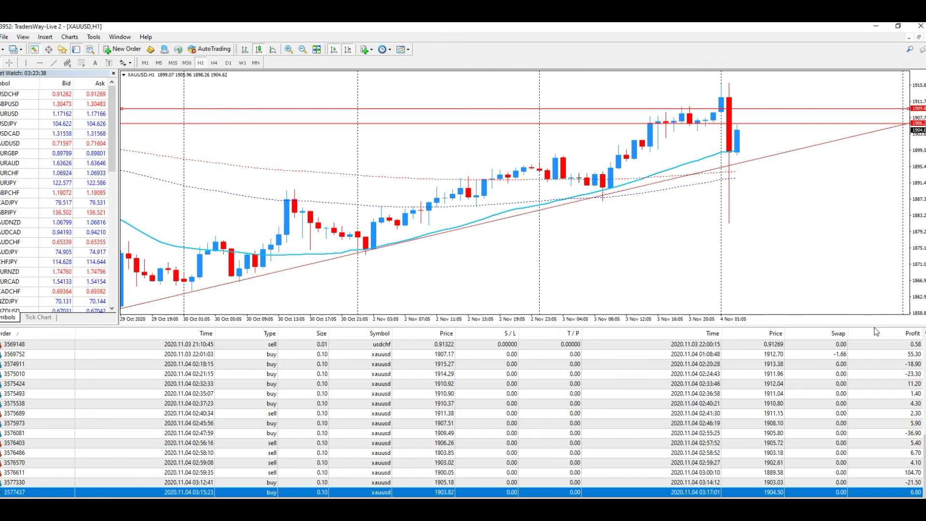
pyautogui.moveTo(875, 326); pyautogui.dragTo(870, 202)
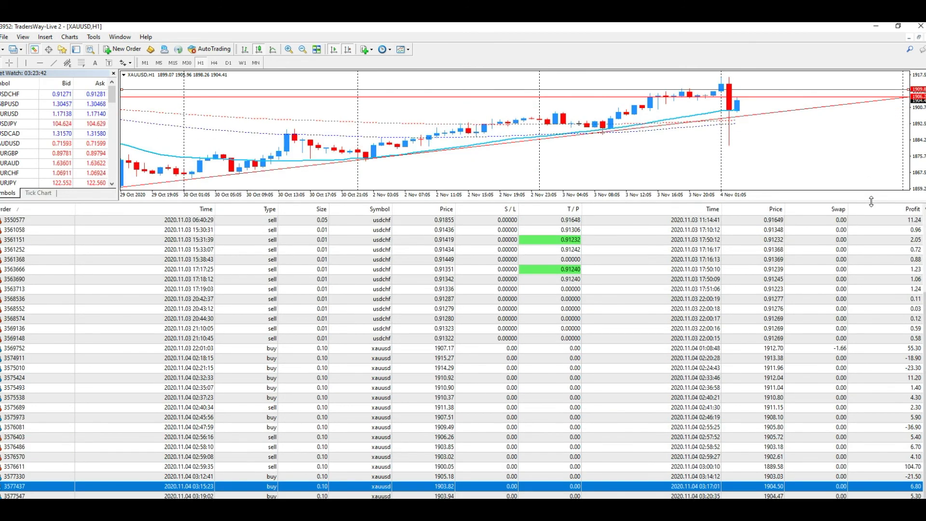
pyautogui.moveTo(863, 205); pyautogui.dragTo(870, 96)
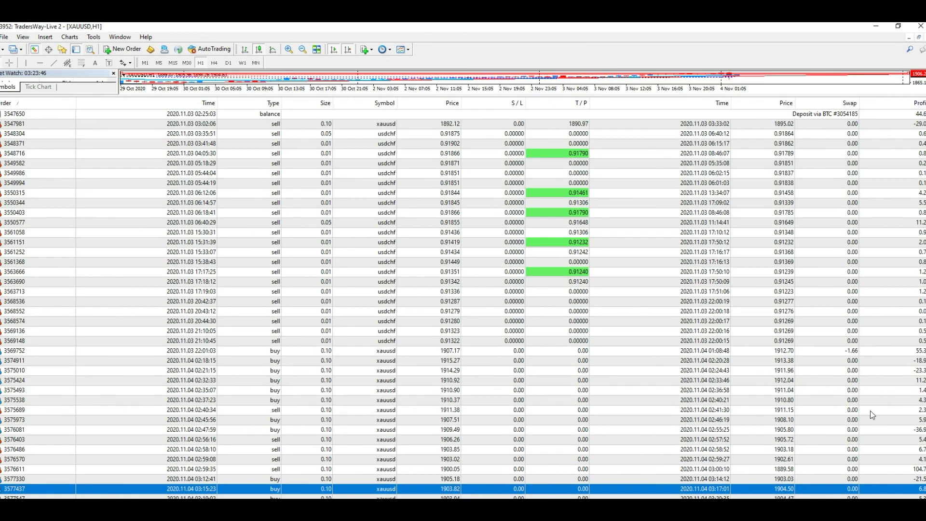
pyautogui.click(463, 497)
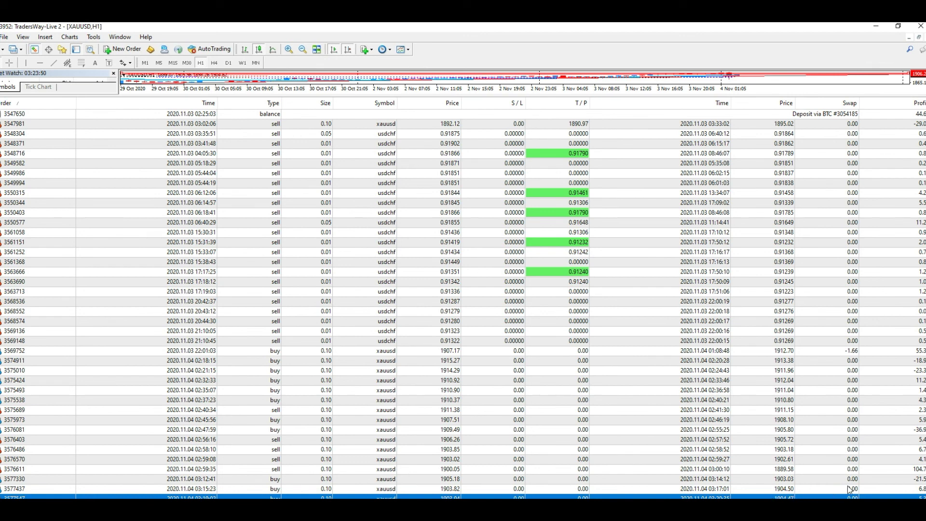
pyautogui.click(864, 489)
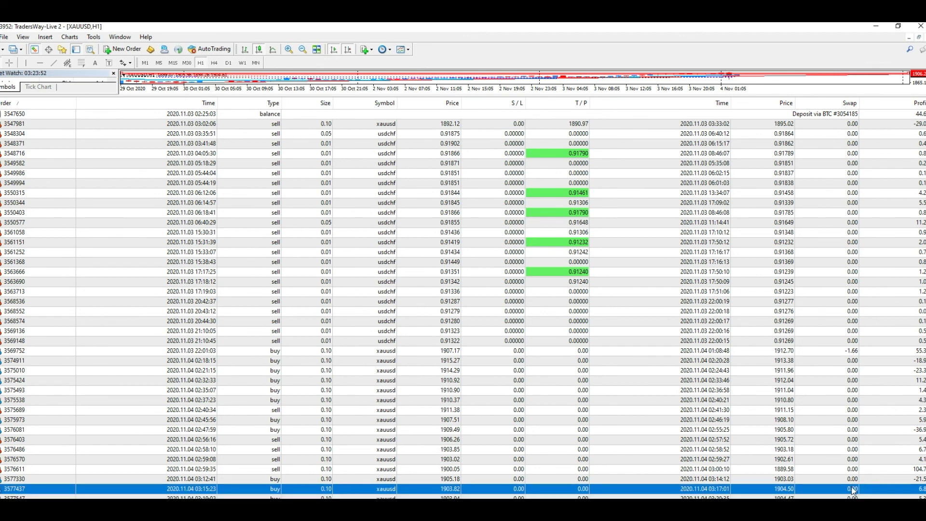
pyautogui.click(876, 483)
pyautogui.click(877, 489)
# Check the Deposit via BTC entry, then show the empty open-trades list with balance 150.00 USD
pyautogui.click(807, 480)
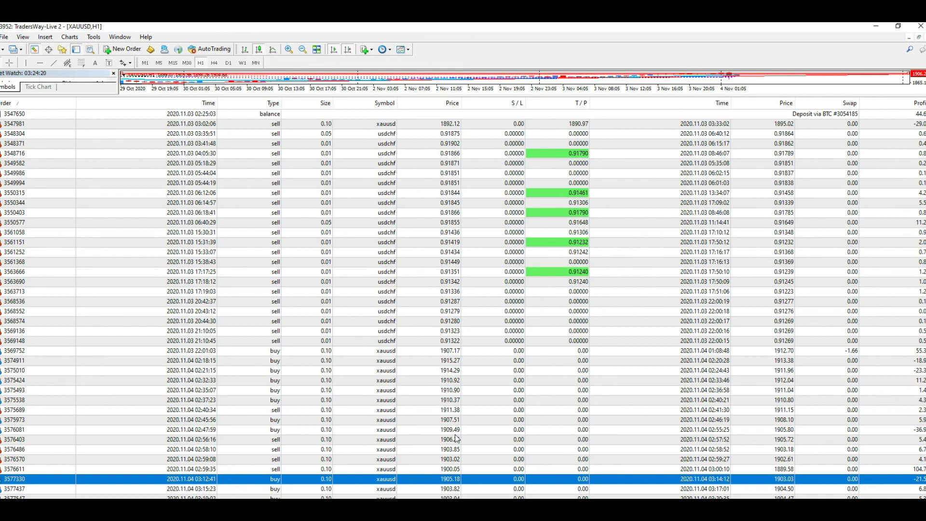
pyautogui.click(805, 116)
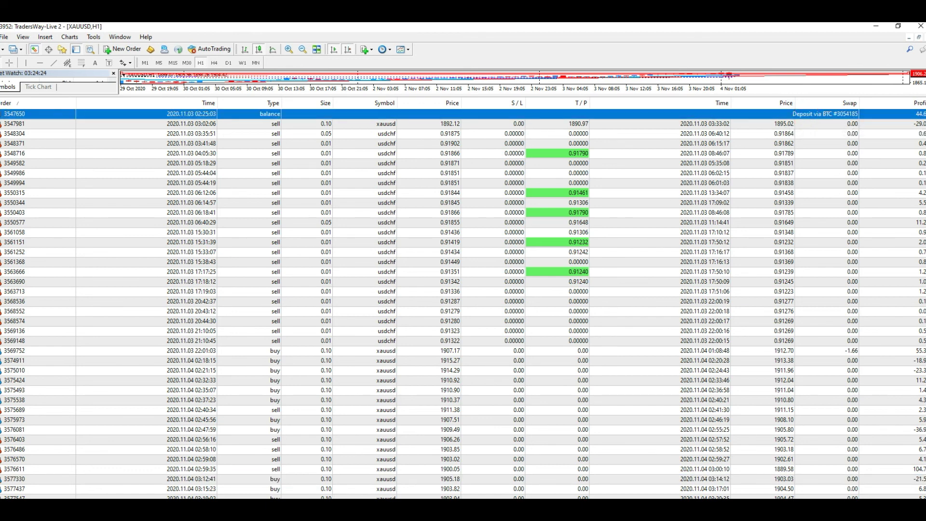
pyautogui.click(29, 504)
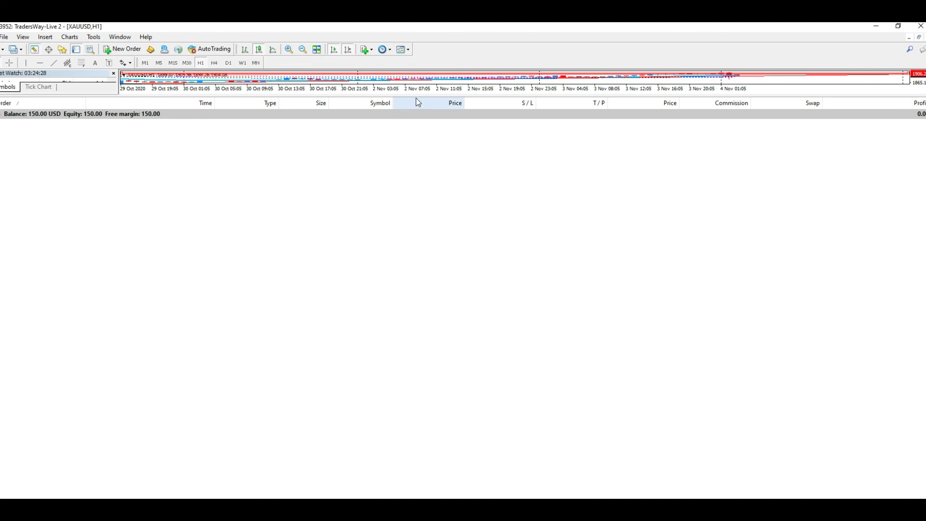
# Shrink the Terminal trades panel back down to its smaller size
pyautogui.moveTo(415, 95); pyautogui.dragTo(421, 432)
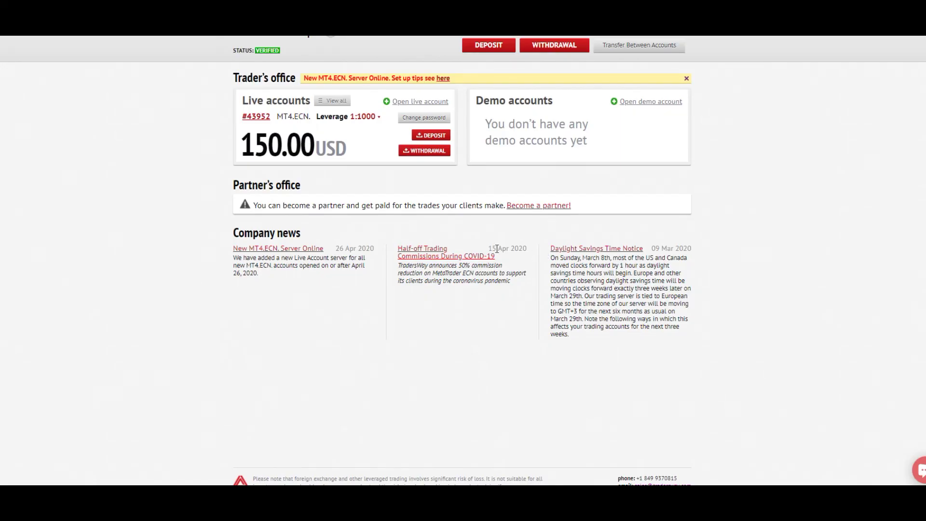
# Submit a Bitcoin withdrawal of 150.00 USD, entering the PIN and pasting the BTC wallet address
pyautogui.click(439, 151)
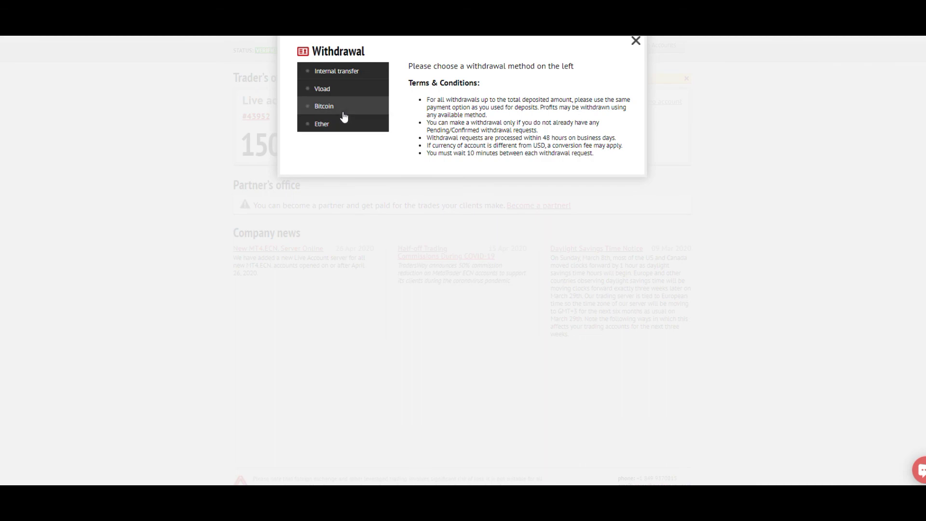
pyautogui.click(341, 112)
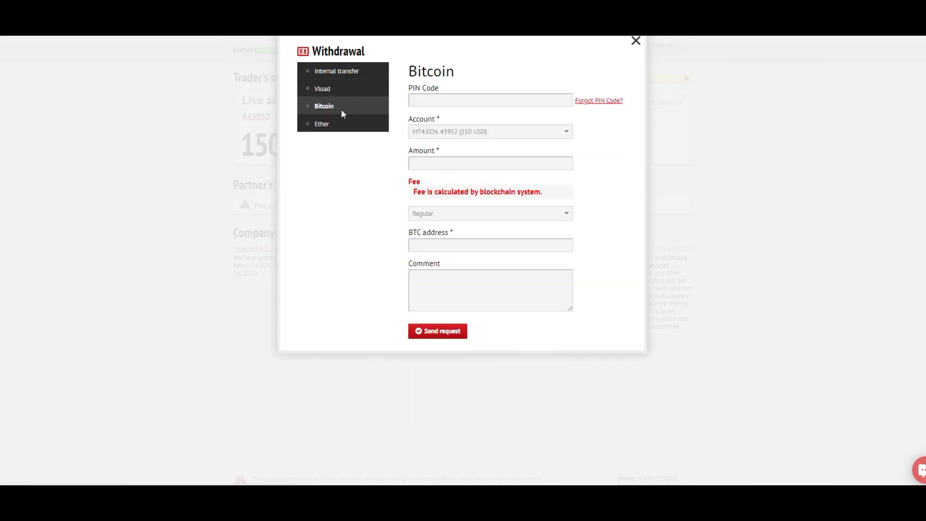
pyautogui.click(443, 101)
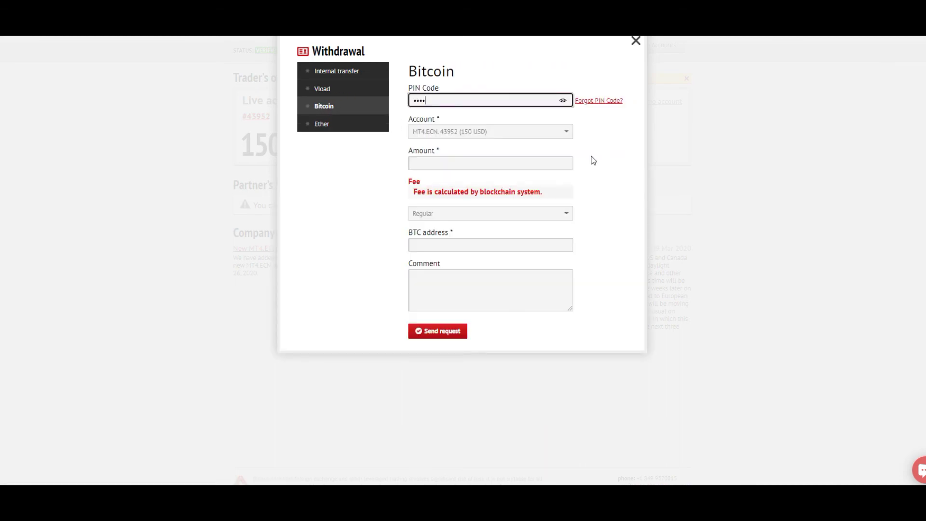
pyautogui.click(564, 164)
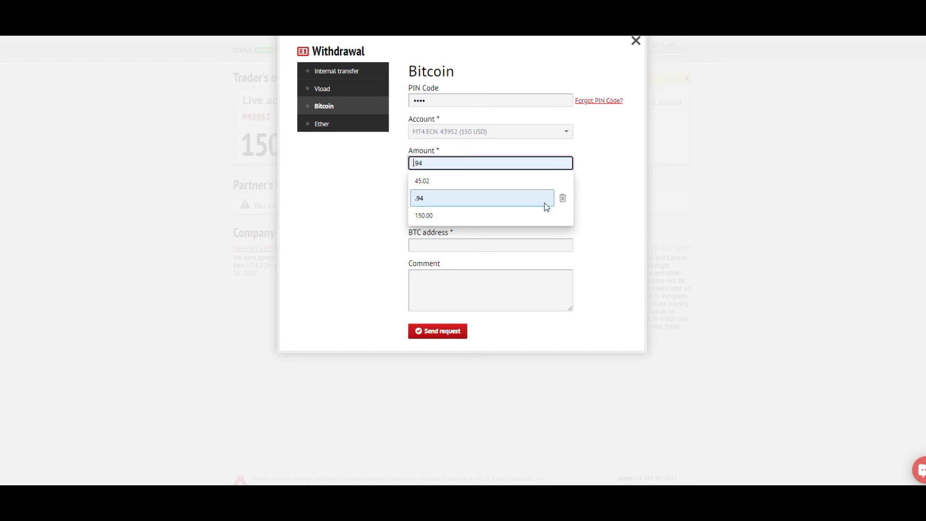
pyautogui.click(543, 215)
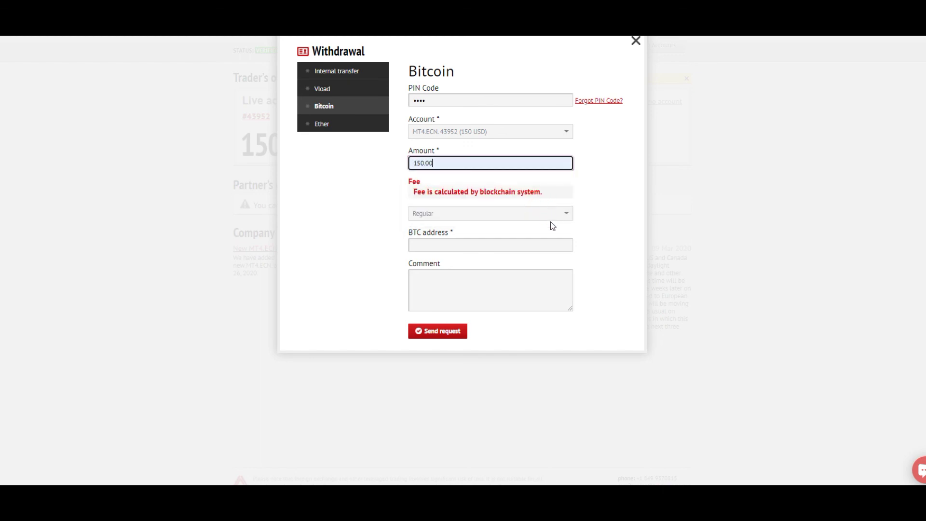
pyautogui.click(535, 244)
pyautogui.rightClick(537, 245)
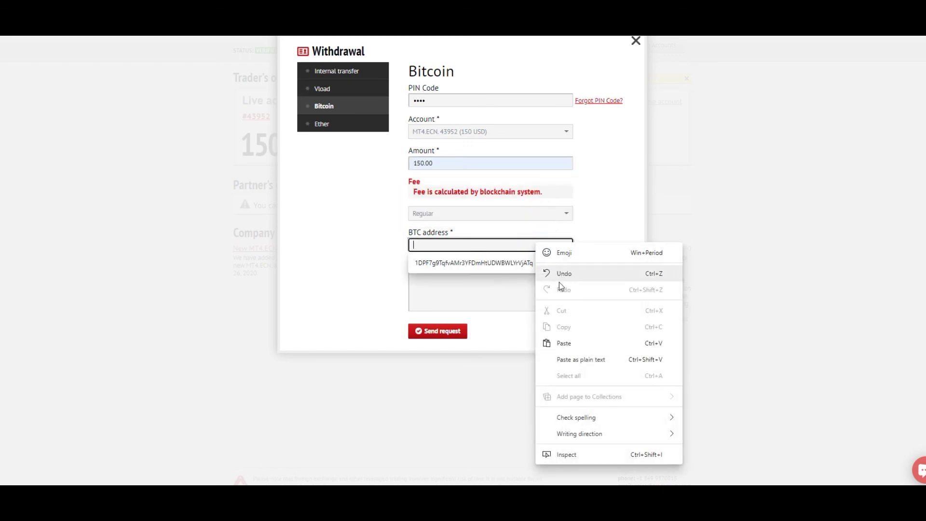
pyautogui.click(565, 342)
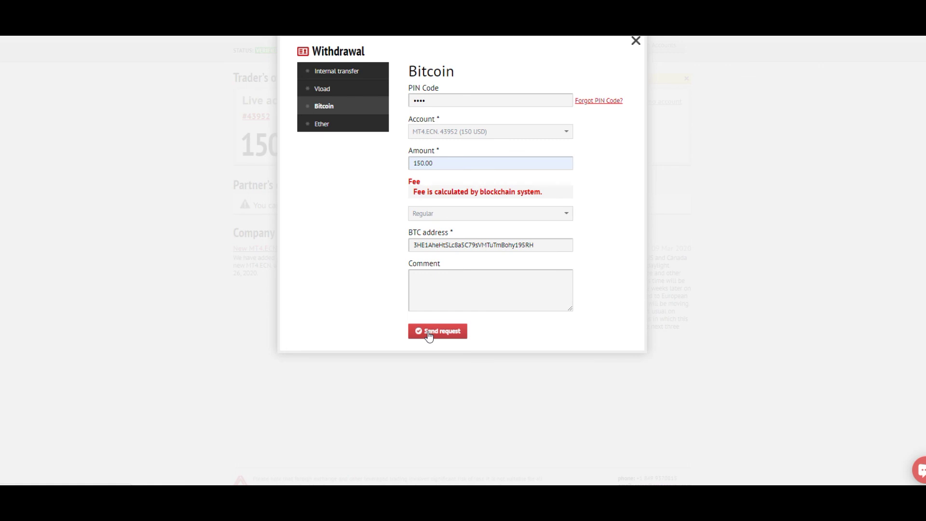
pyautogui.click(429, 335)
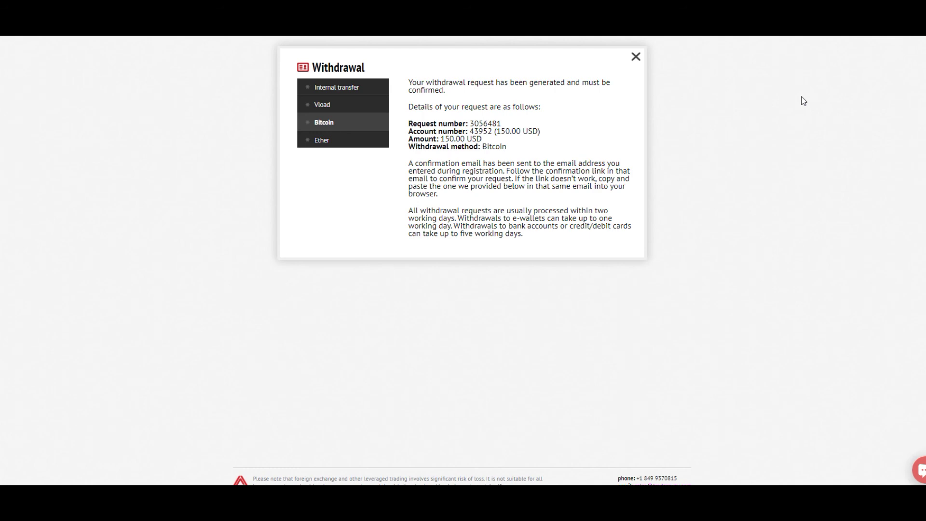
# Close the withdrawal dialog, open the 'Please confirm your withdrawal request' email and follow its confirmation link
pyautogui.click(636, 57)
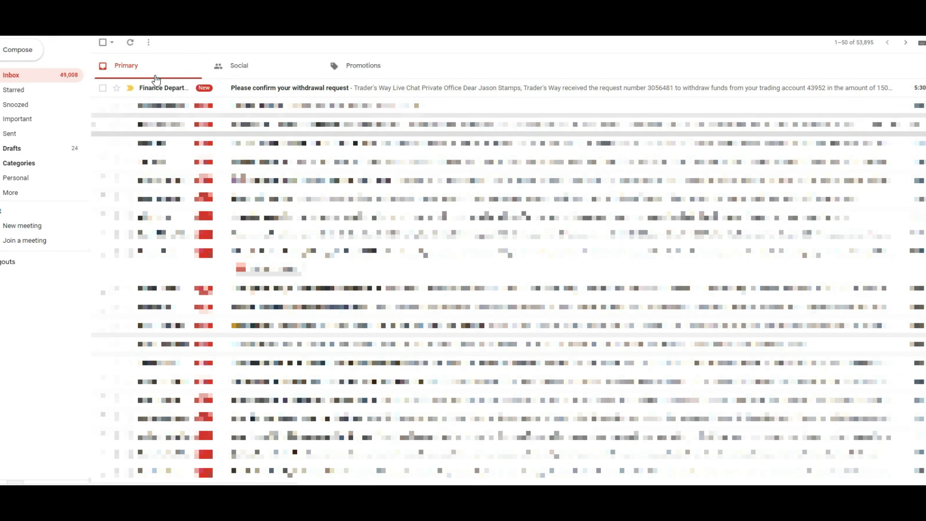
pyautogui.click(155, 89)
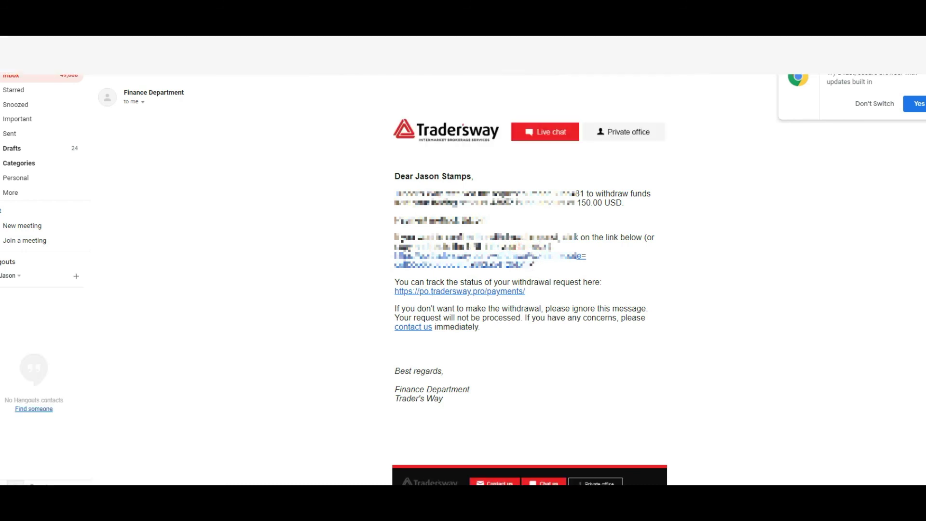
pyautogui.click(531, 261)
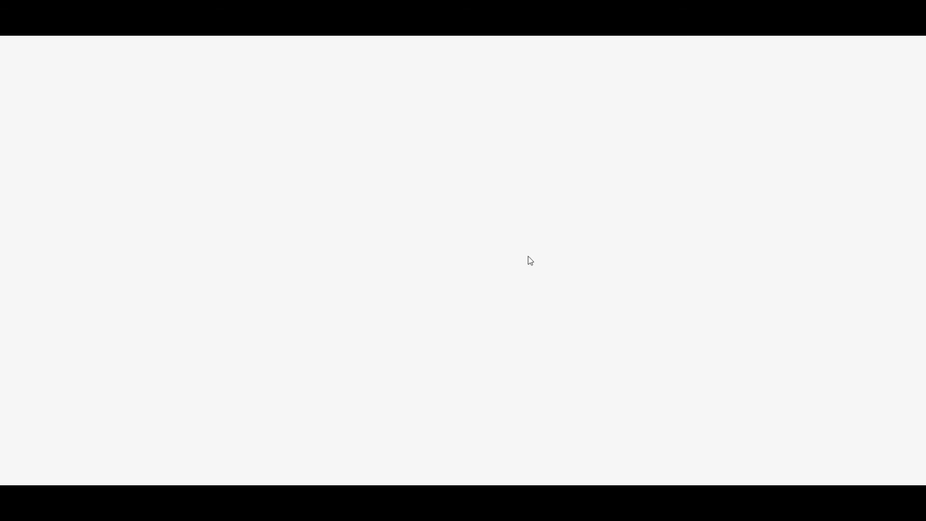